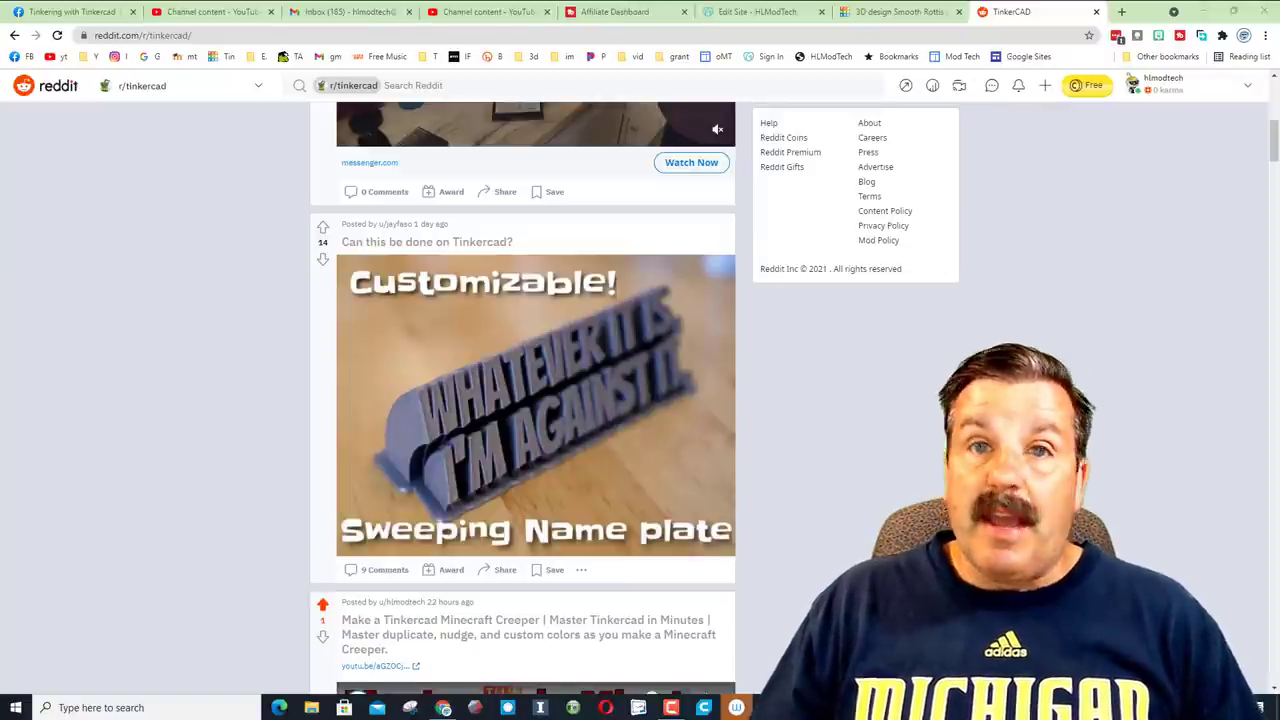
Look over the Tinkercad groups on Facebook and switch to the Tinkercad 3D design.
{"action": "left_click", "coordinate": [78, 12]}
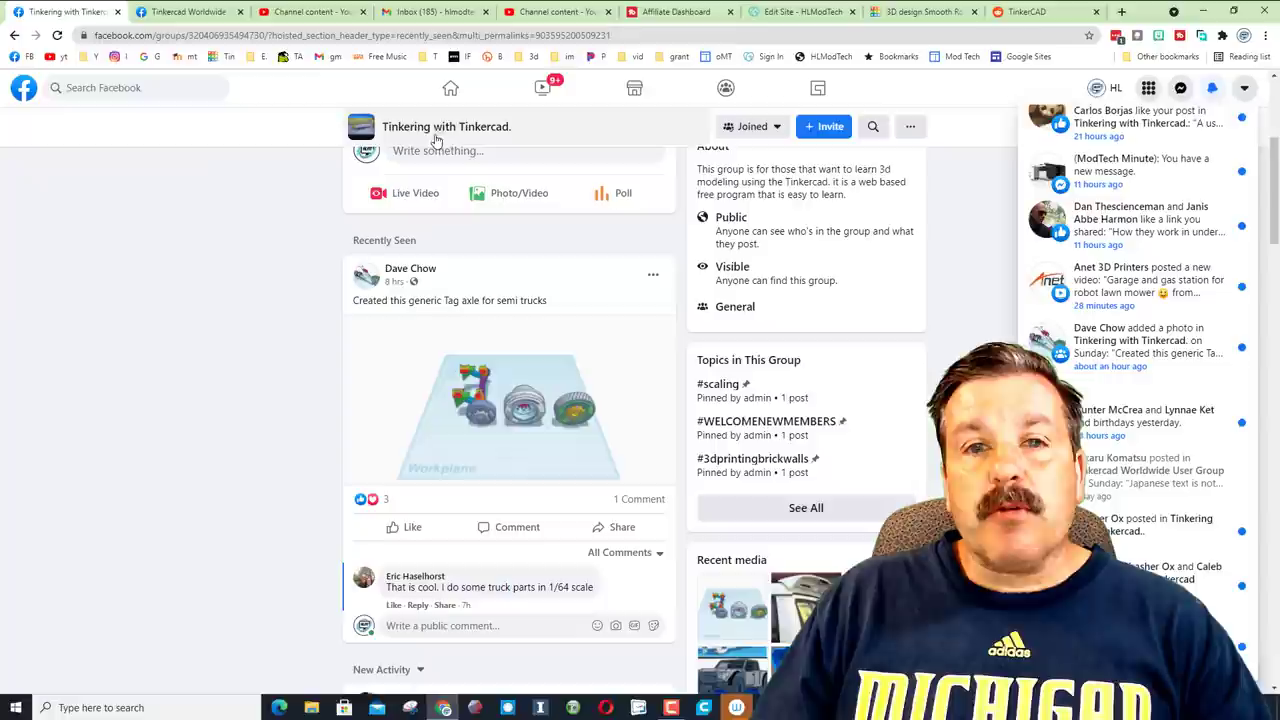
{"action": "left_click", "coordinate": [190, 12]}
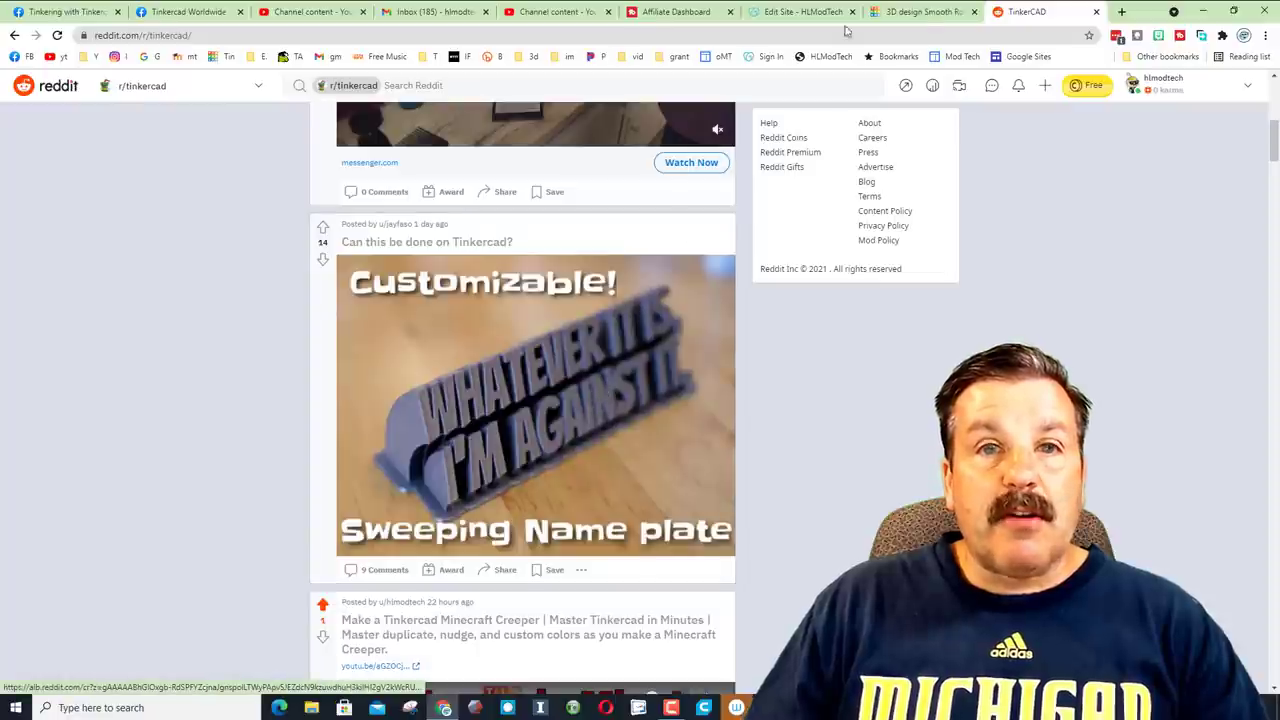
{"action": "left_click", "coordinate": [918, 14]}
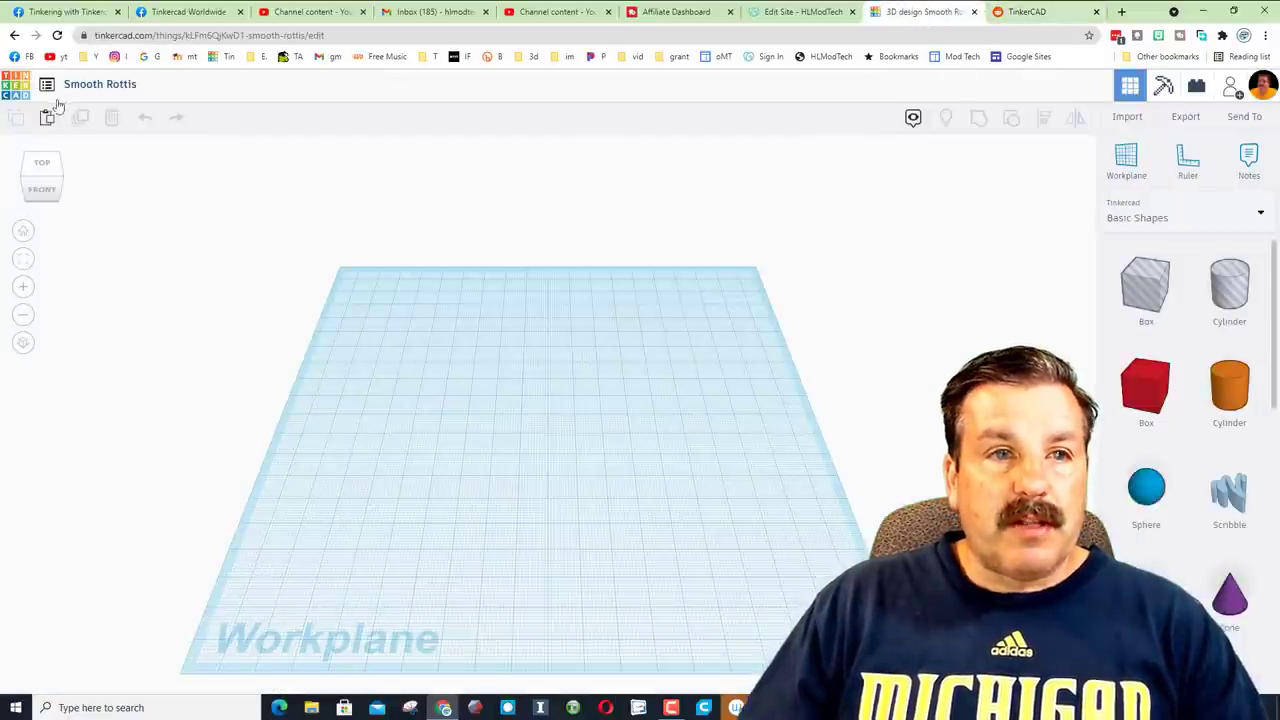
Rename the design as "sweeping text".
{"action": "right_click_drag", "start_coordinate": [457, 408], "coordinate": [554, 426]}
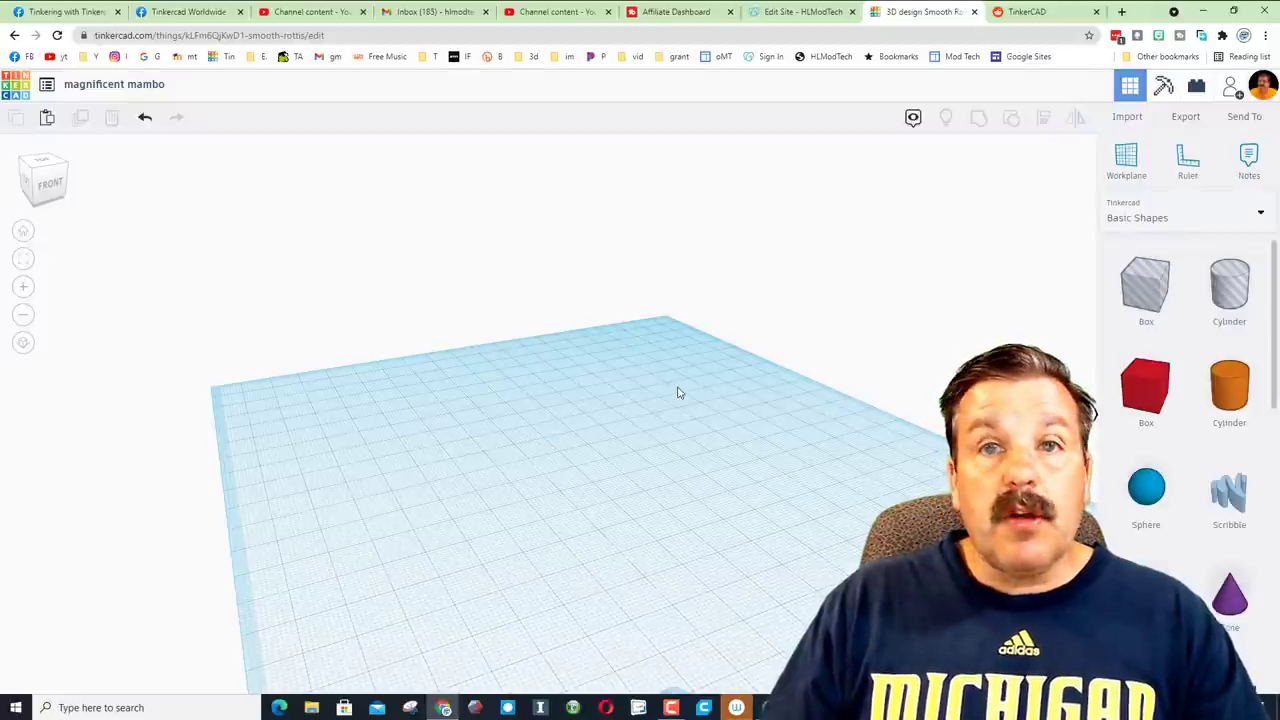
{"action": "left_click", "coordinate": [157, 85]}
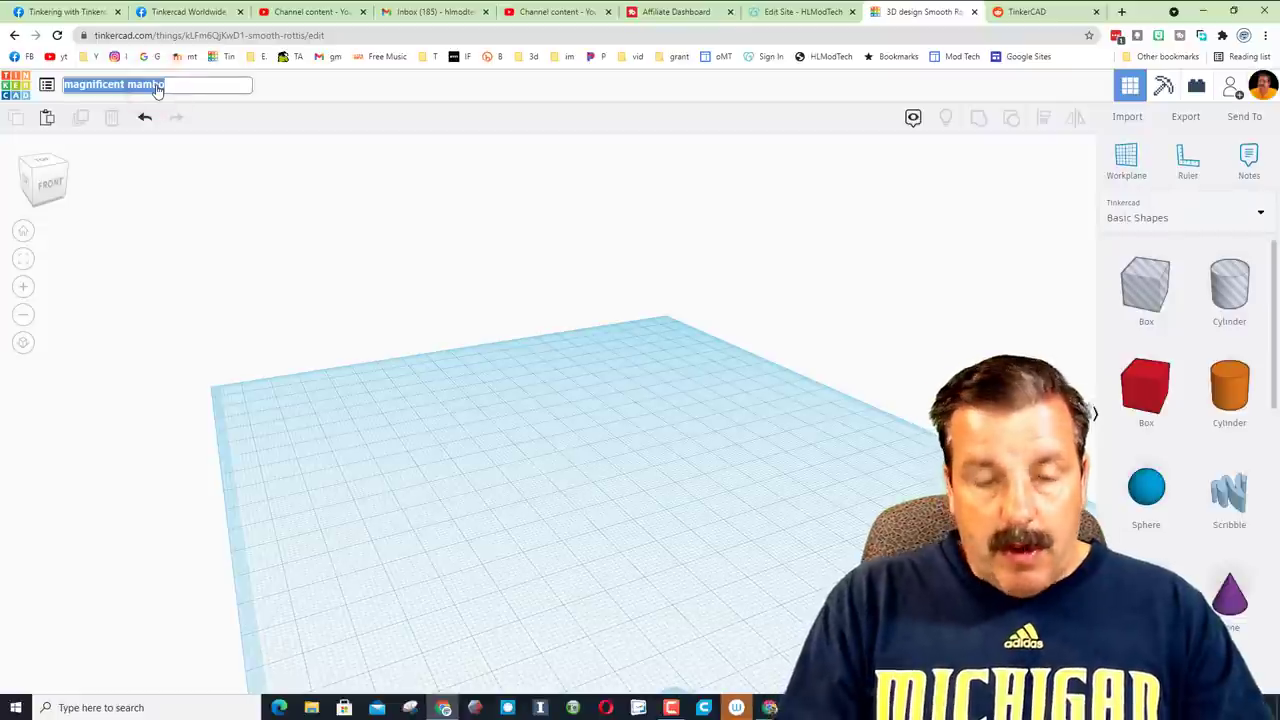
{"action": "type", "text": "sw"}
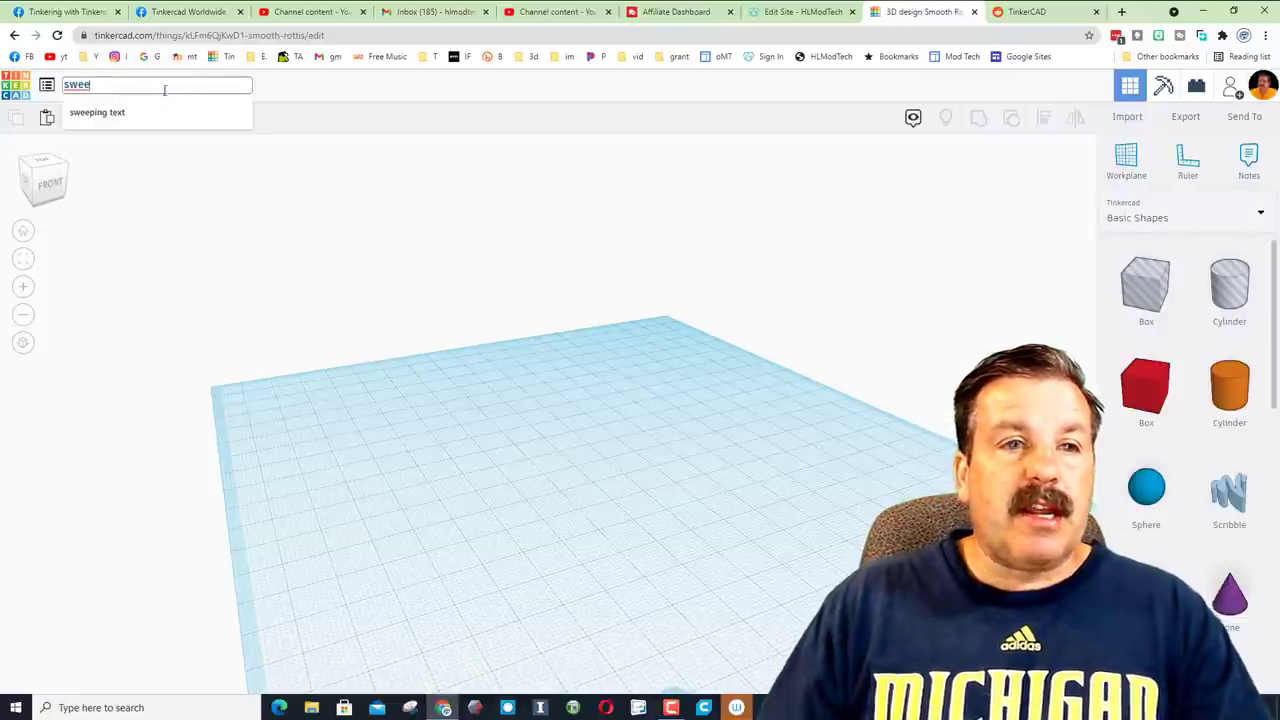
{"action": "type", "text": "ee"}
{"action": "left_click", "coordinate": [157, 112]}
{"action": "left_click", "coordinate": [466, 354]}
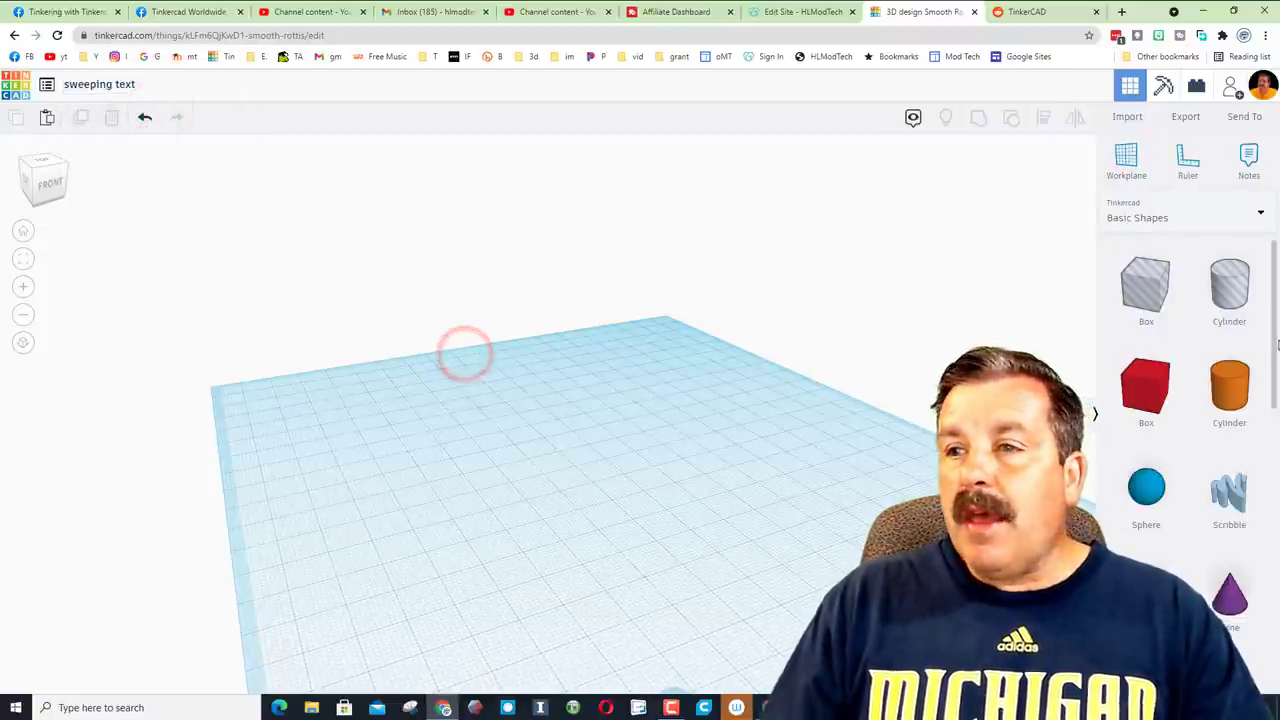
Place a Text shape on the workplane and set its height to 1 mm.
{"action": "scroll", "coordinate": [1208, 347], "scroll_direction": "down", "scroll_amount": 3}
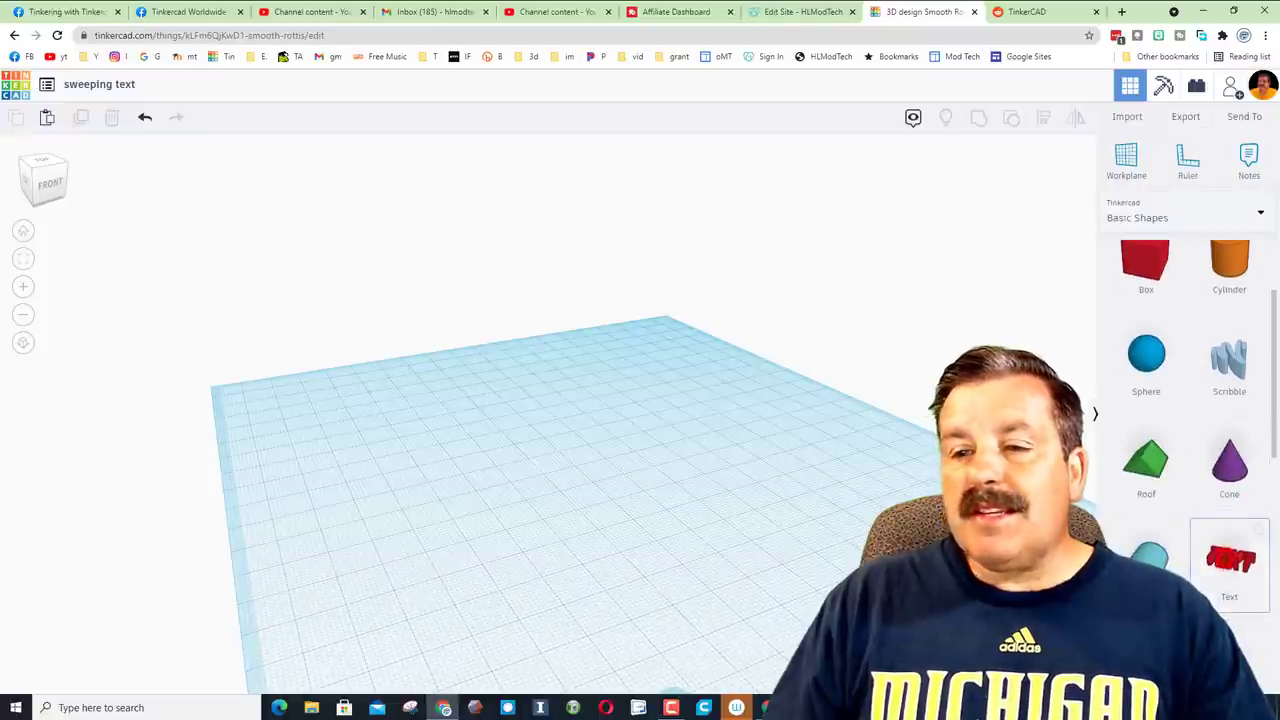
{"action": "left_click_drag", "start_coordinate": [1229, 560], "coordinate": [538, 412]}
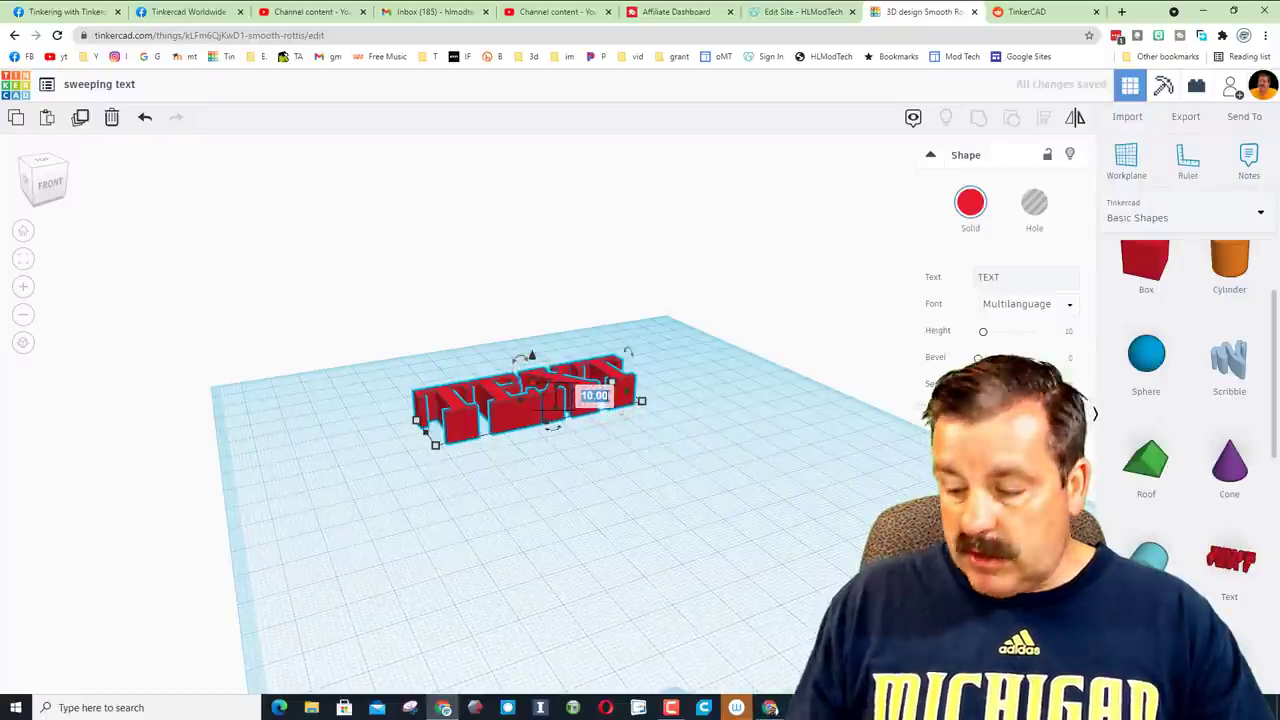
{"action": "key", "text": "Return"}
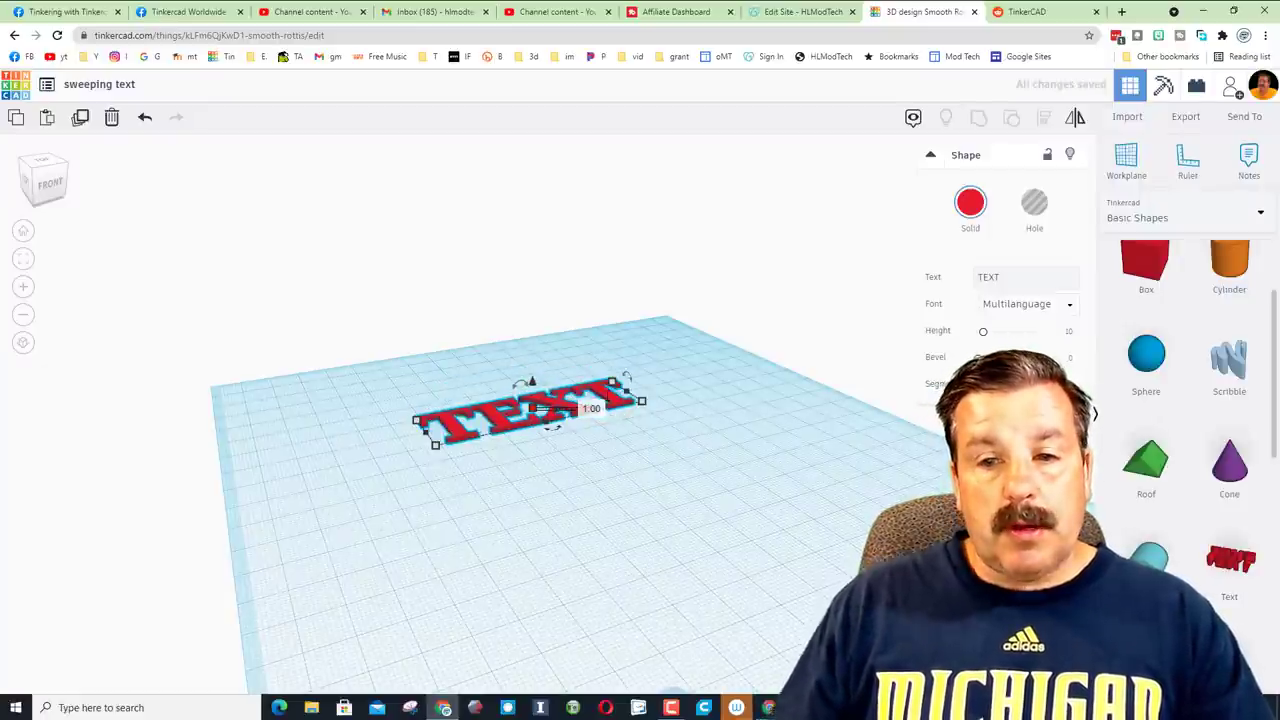
Change the wording of the text shape to "Let's Go".
{"action": "double_click", "coordinate": [1013, 268]}
{"action": "type", "text": "T"}
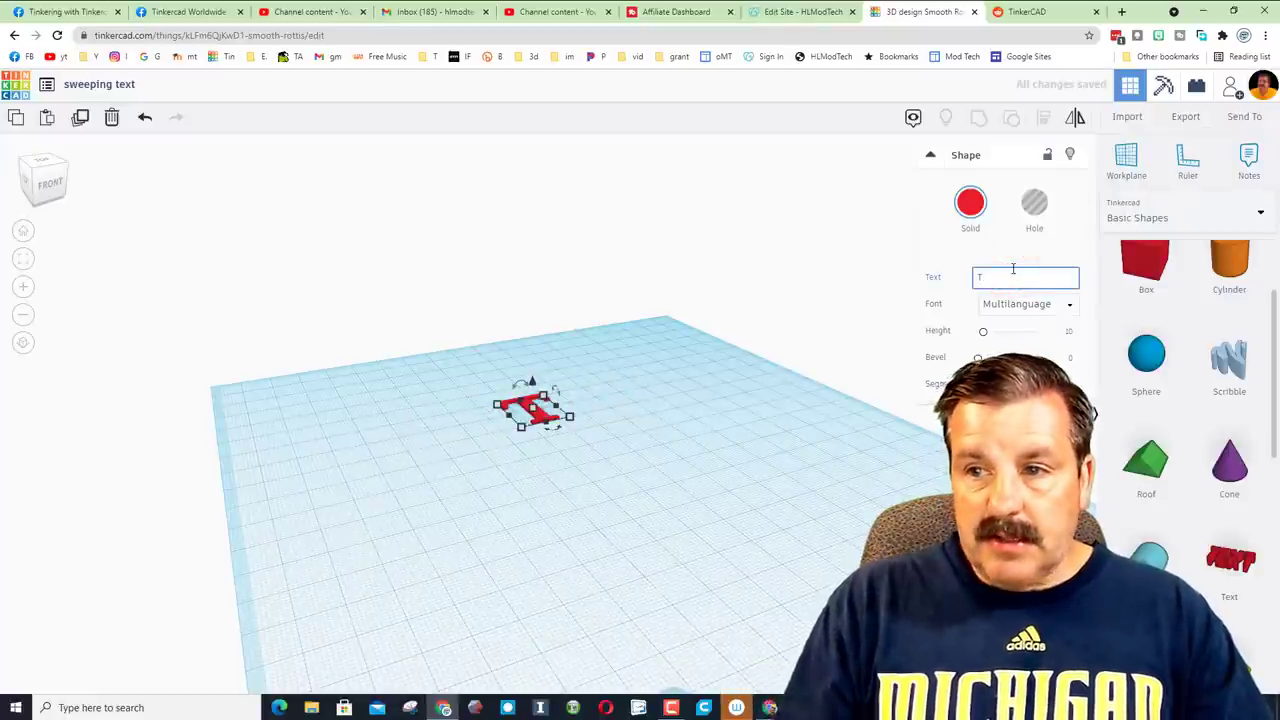
{"action": "type", "text": "et's "}
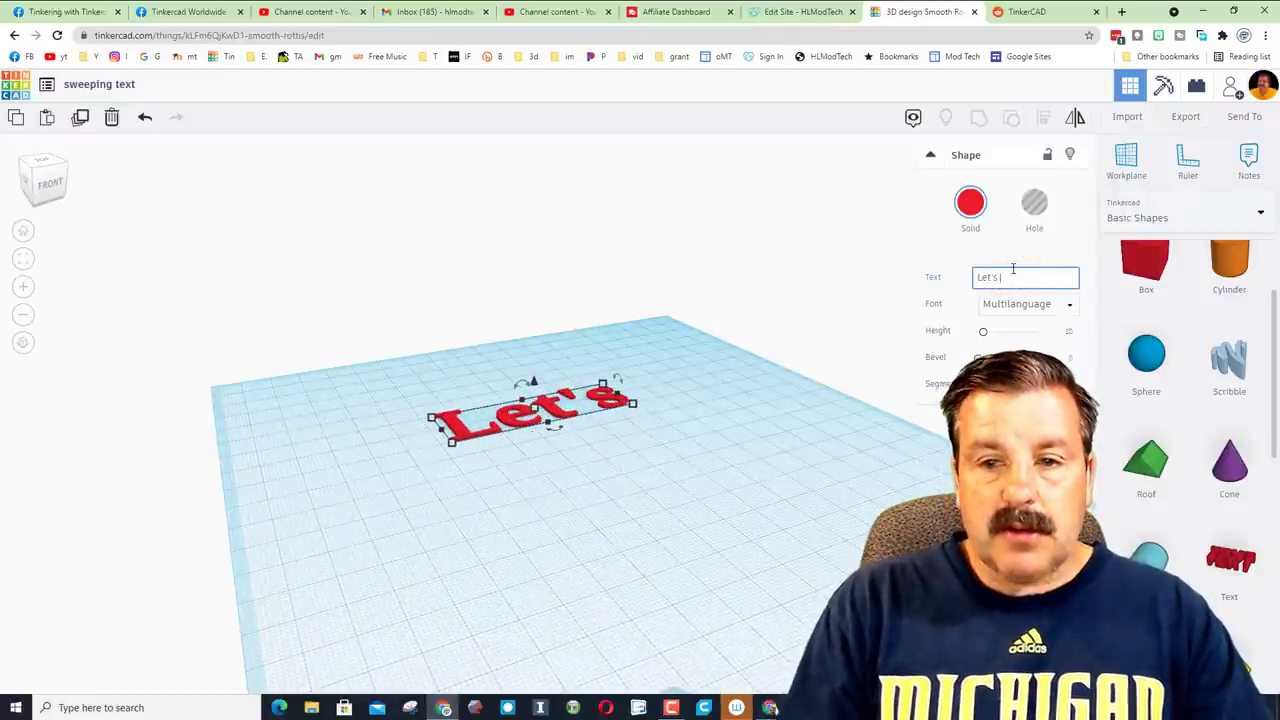
{"action": "type", "text": "Go"}
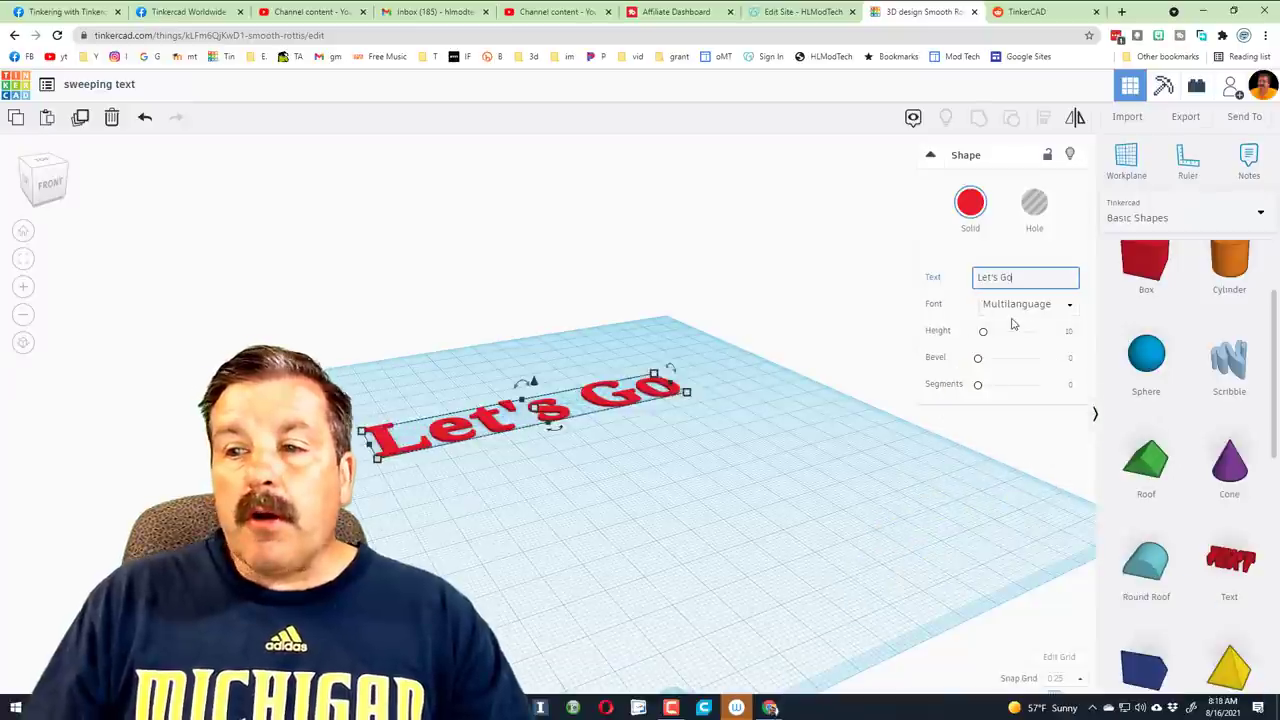
{"action": "left_click", "coordinate": [700, 406]}
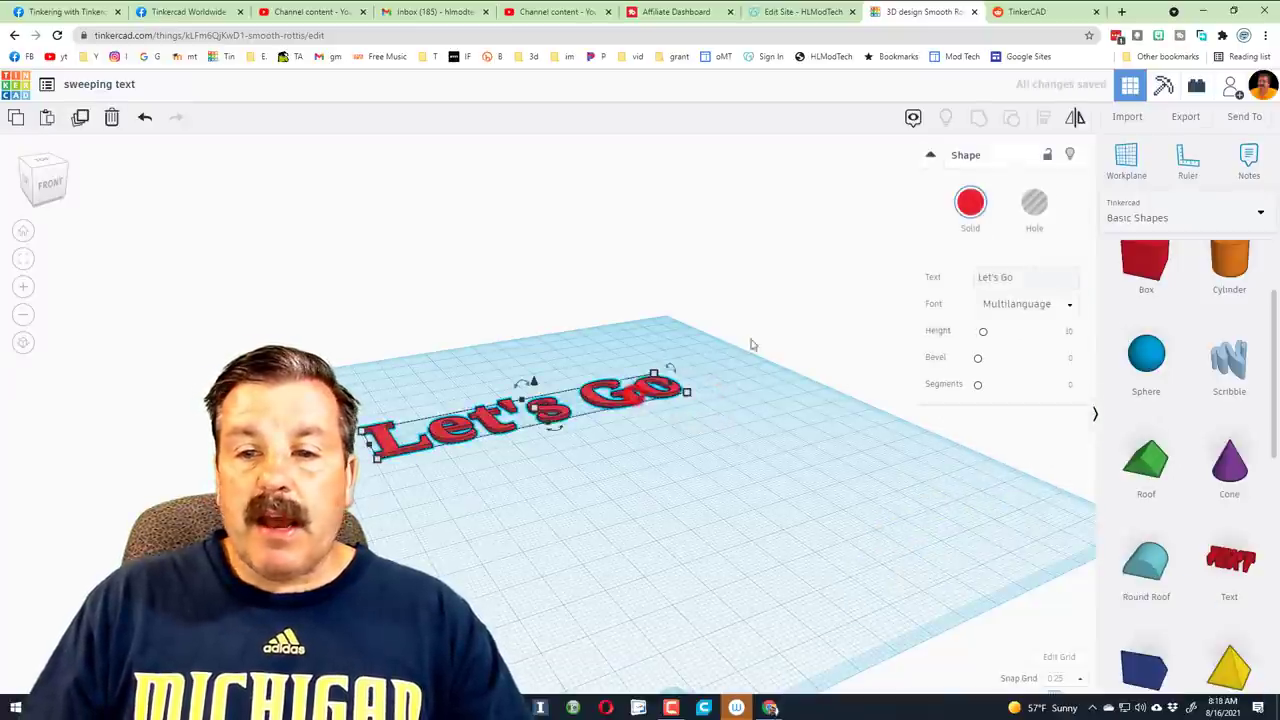
Recolor the "Let's Go" text with the magenta preset color.
{"action": "left_click", "coordinate": [968, 205]}
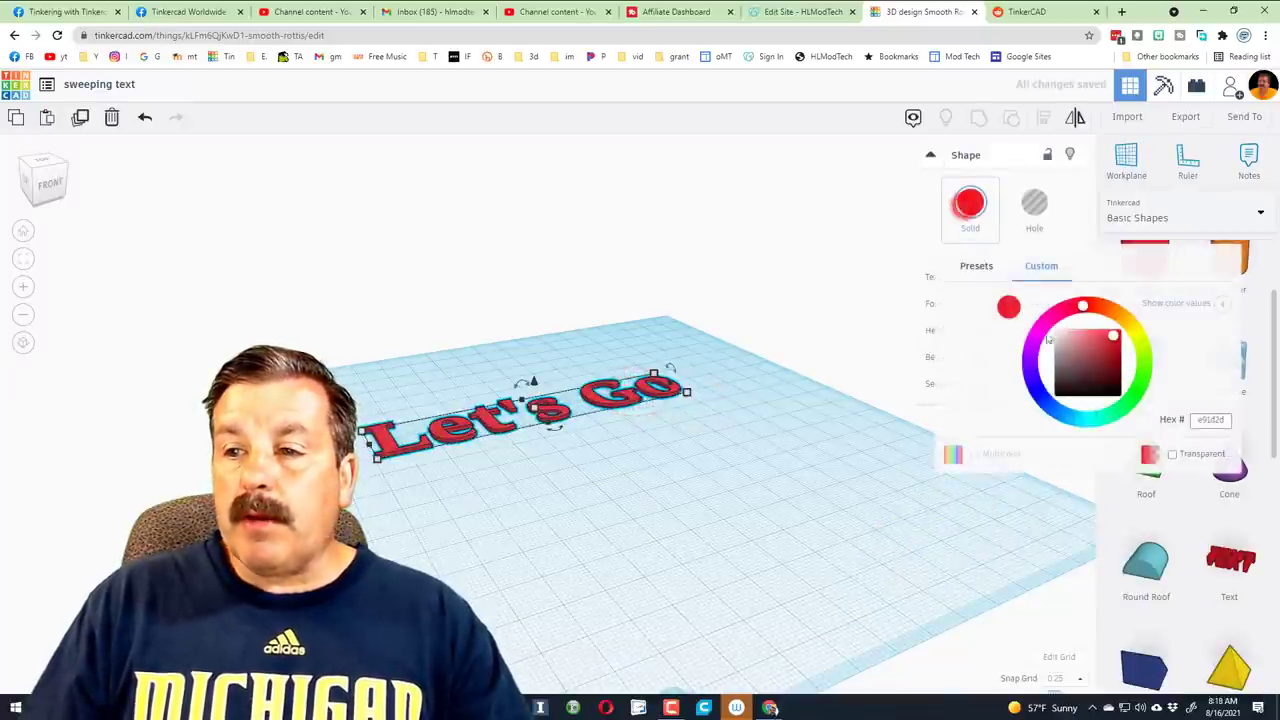
{"action": "left_click", "coordinate": [977, 265]}
{"action": "left_click", "coordinate": [1148, 324]}
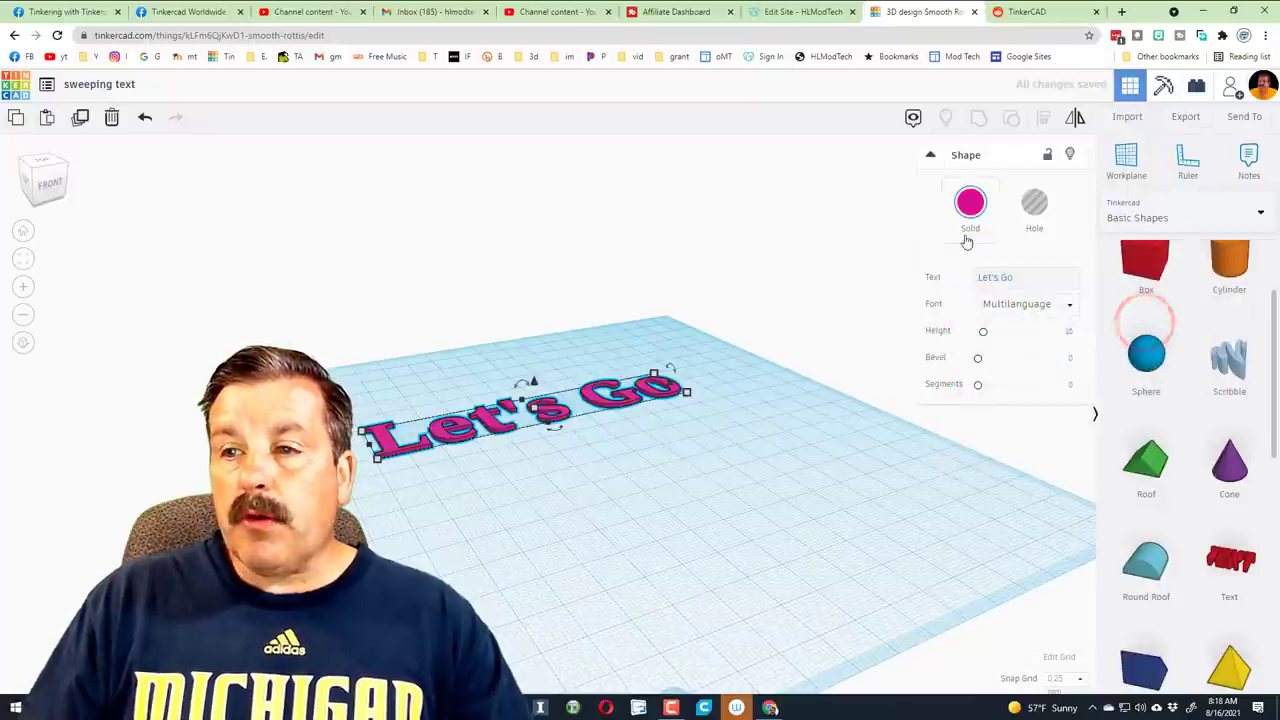
Set the snap grid to 0.25 mm.
{"action": "right_click_drag", "start_coordinate": [493, 400], "coordinate": [493, 426]}
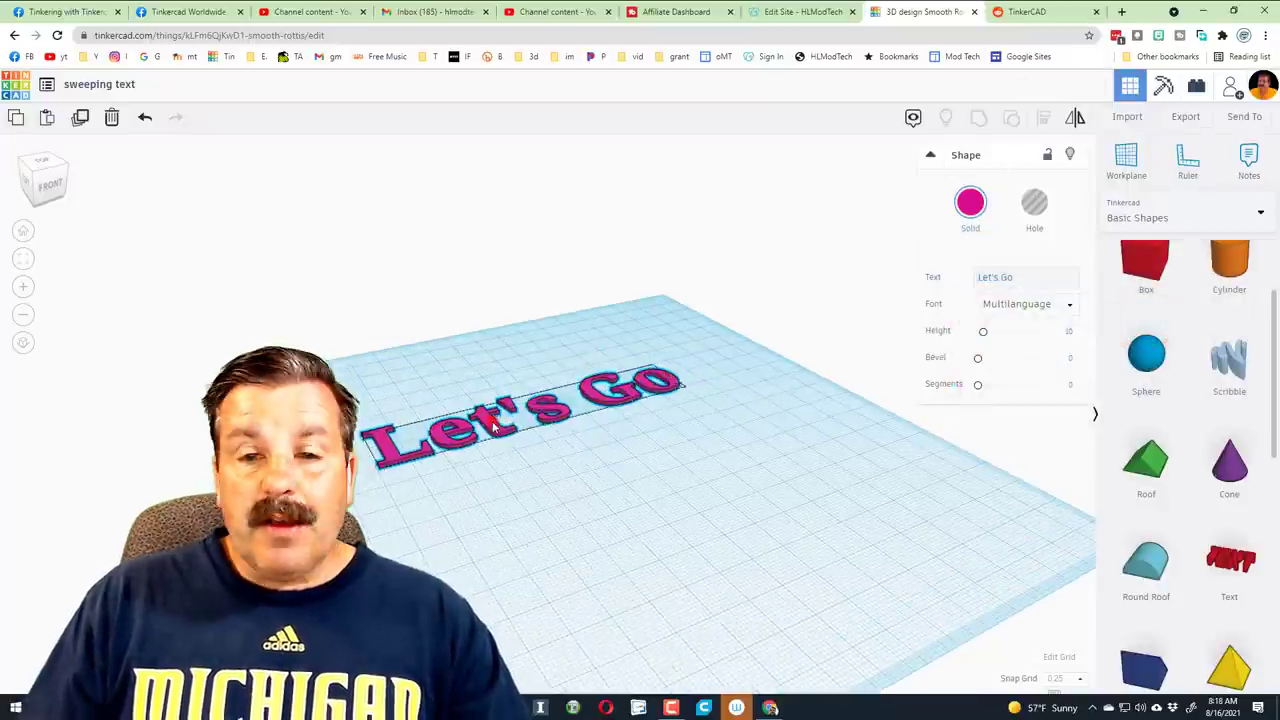
{"action": "left_click", "coordinate": [1064, 677]}
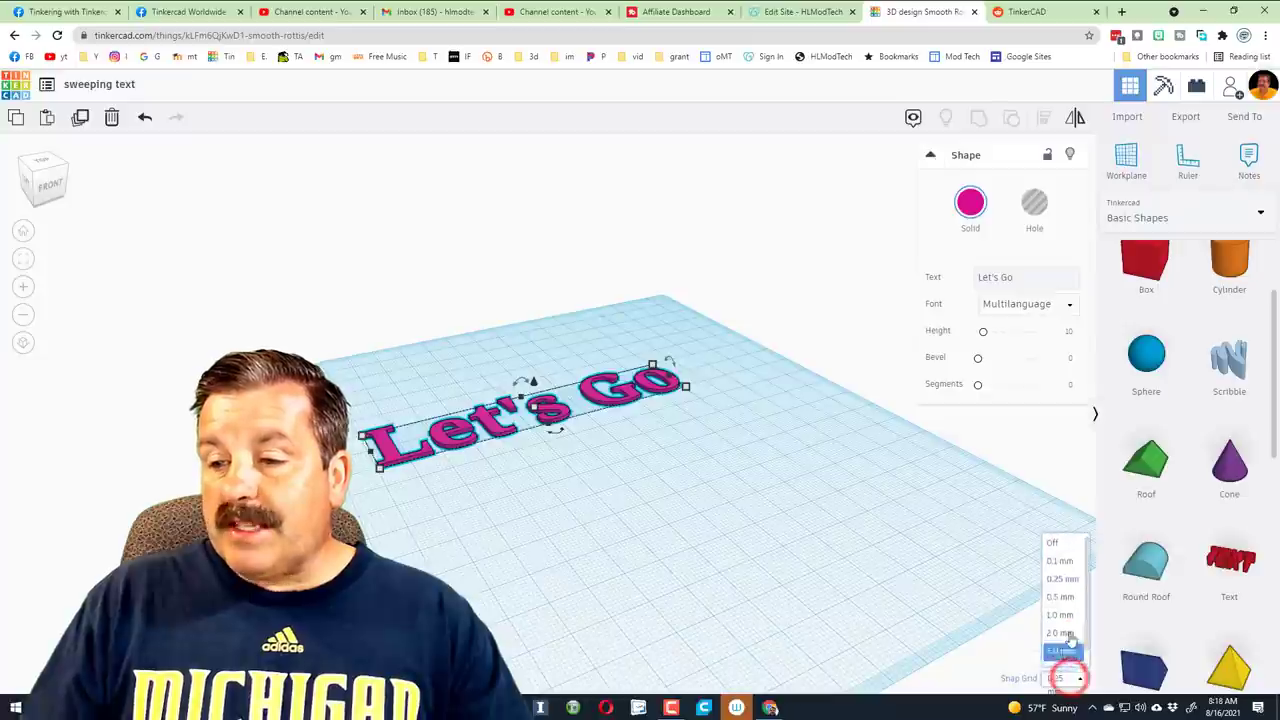
{"action": "left_click", "coordinate": [1068, 580]}
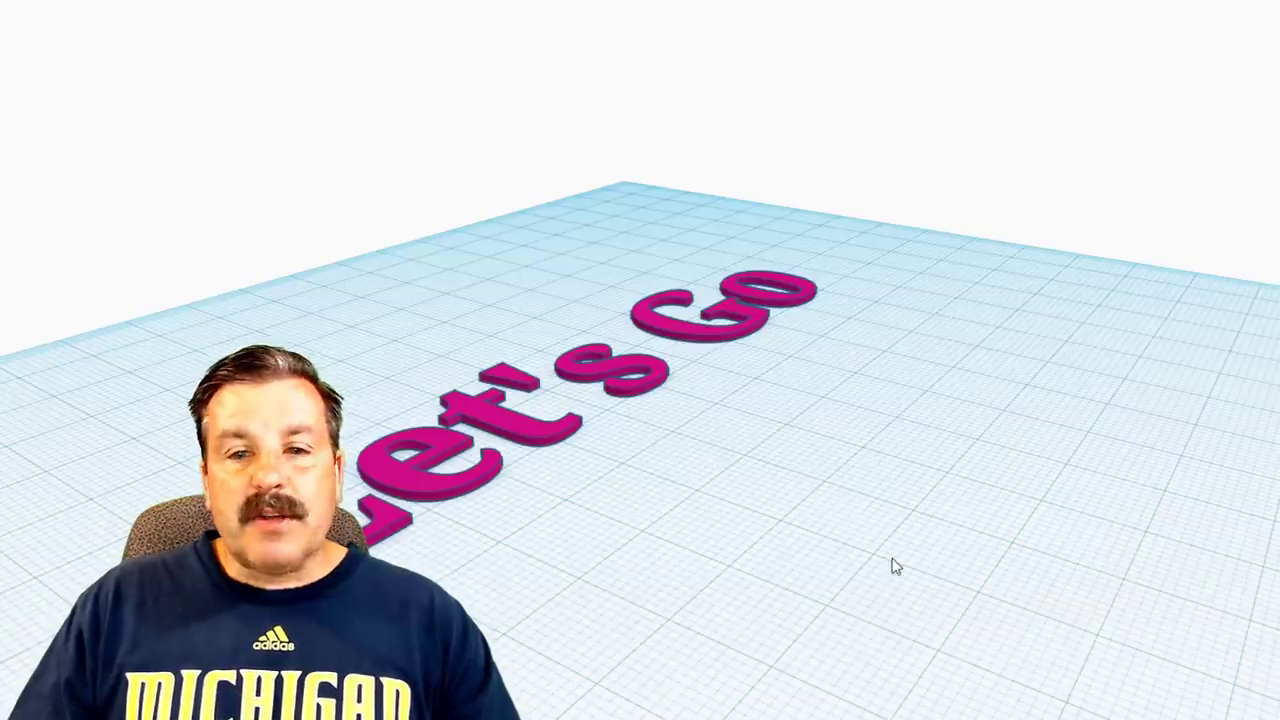
Duplicate the "Let's Go" text in place and raise the copy by three small snap-grid nudges.
{"action": "right_click_drag", "start_coordinate": [891, 558], "coordinate": [957, 537]}
{"action": "left_click", "coordinate": [541, 405]}
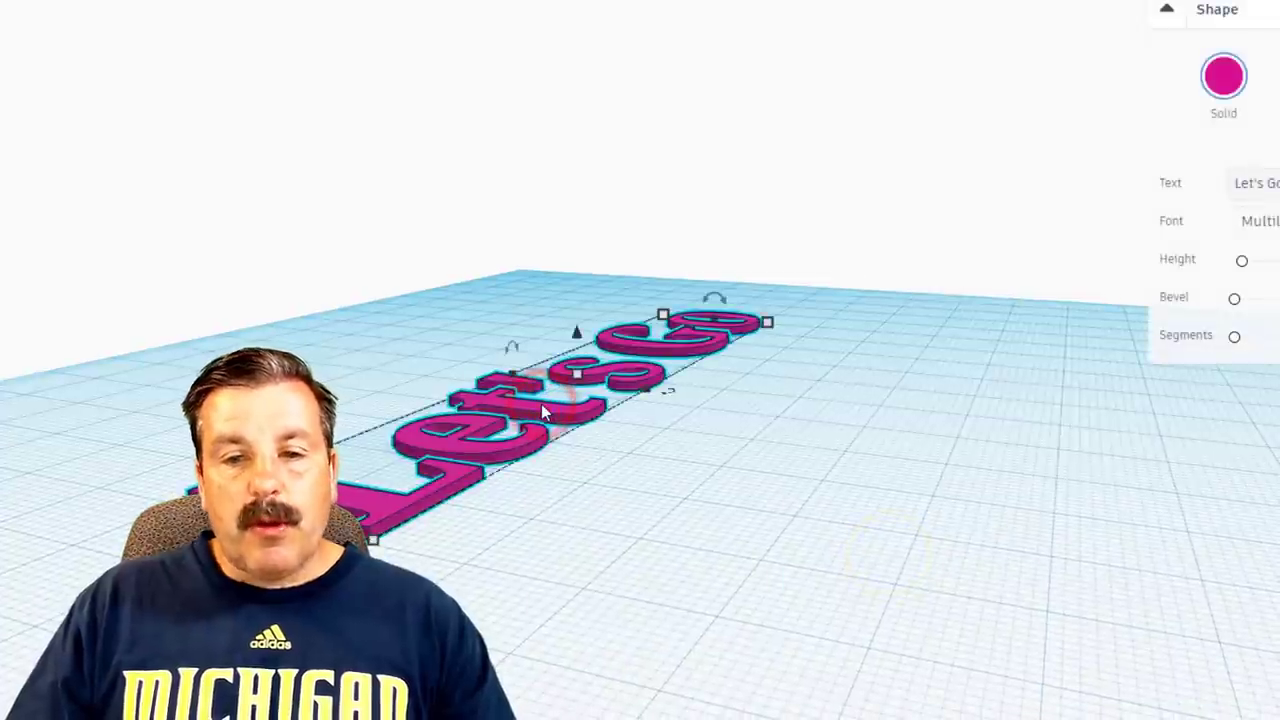
{"action": "key", "text": "ctrl+d"}
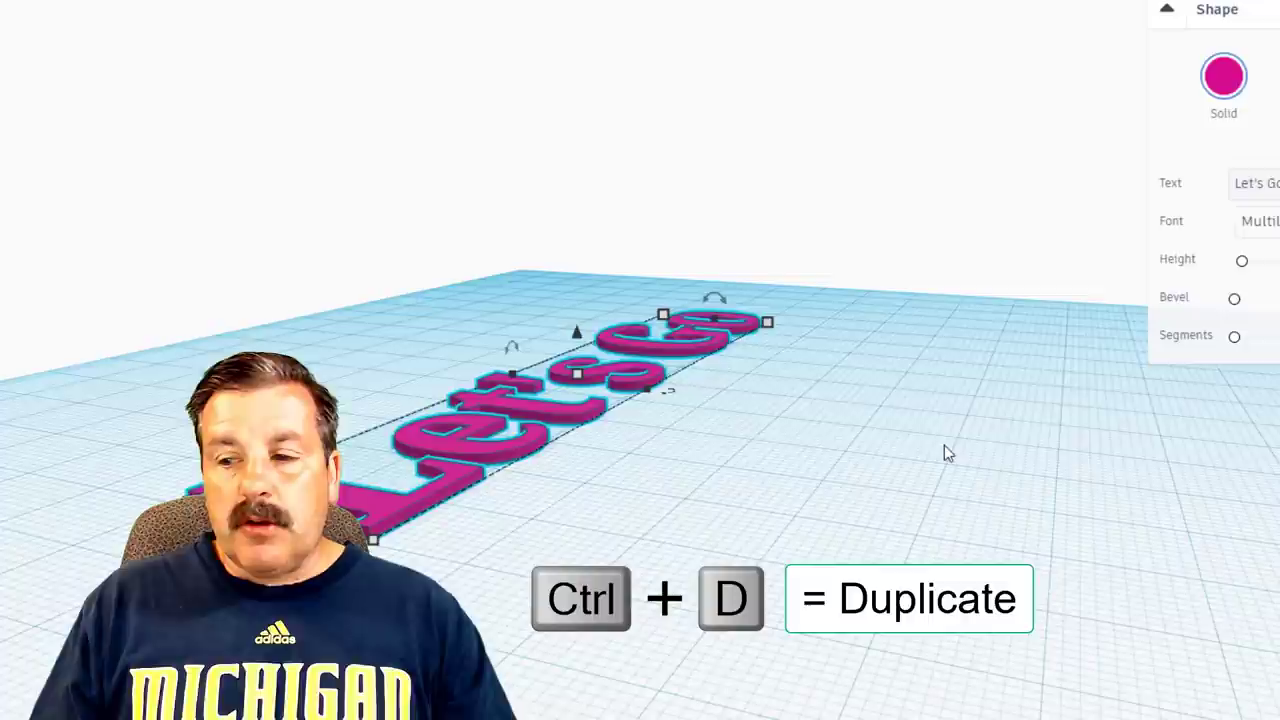
{"action": "key", "text": "ctrl+Up"}
{"action": "key", "text": "ctrl+Up"}
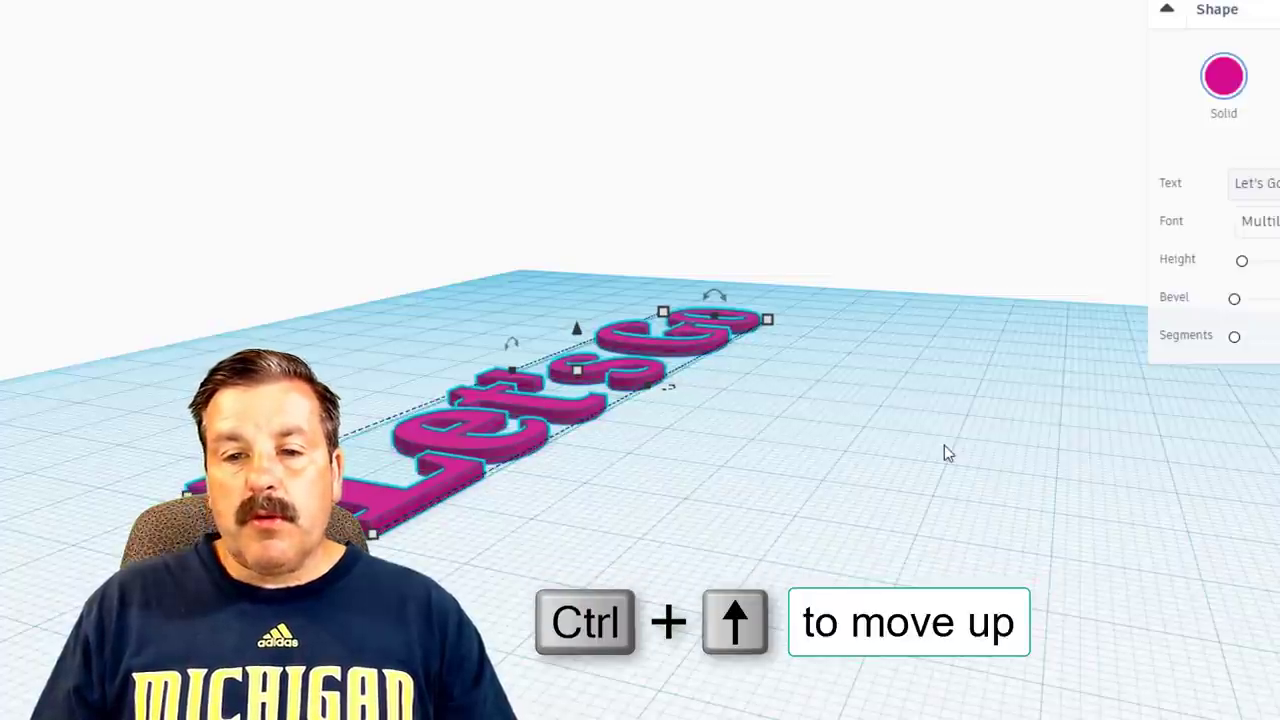
{"action": "key", "text": "ctrl+Up"}
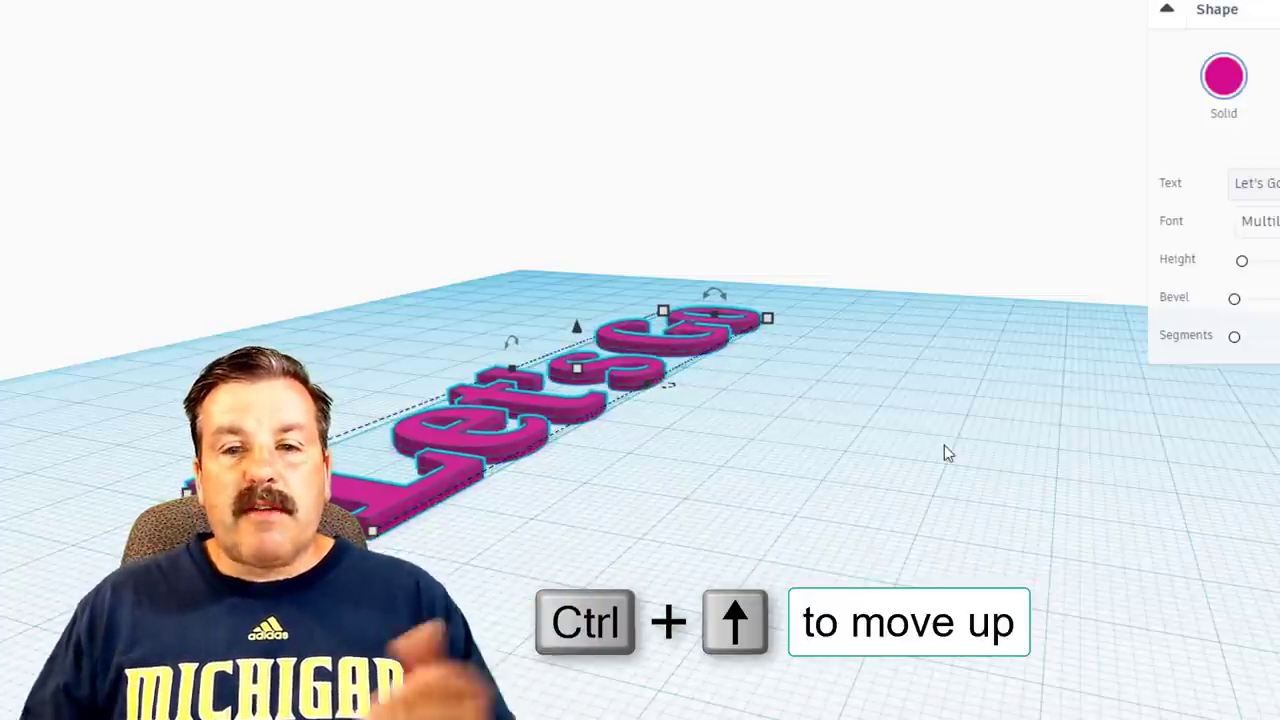
Tilt the raised copy slightly about its long axis and repeat the duplication until the letters sweep up to nearly upright.
{"action": "left_click_drag", "start_coordinate": [712, 290], "coordinate": [737, 145]}
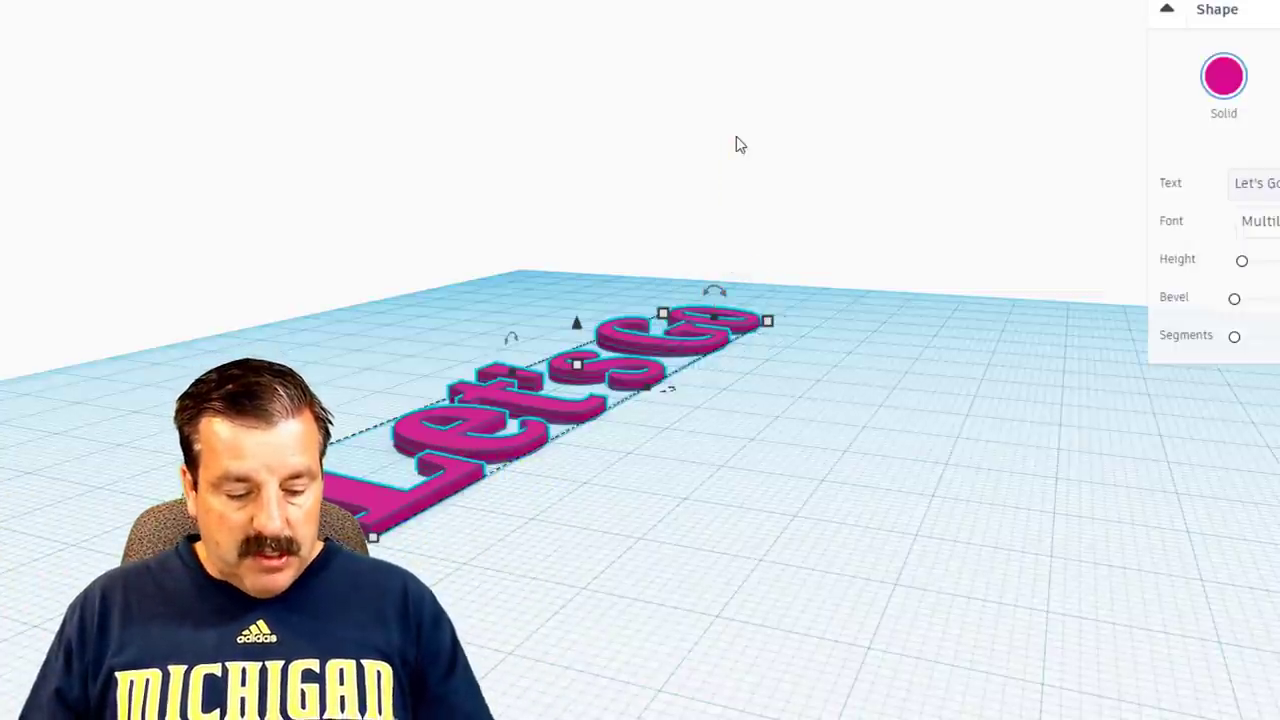
{"action": "key", "text": "ctrl+d"}
{"action": "key", "text": "ctrl+d"}
{"action": "key", "text": "ctrl+d"}
{"action": "key", "text": "ctrl+d"}
{"action": "key", "text": "ctrl+d"}
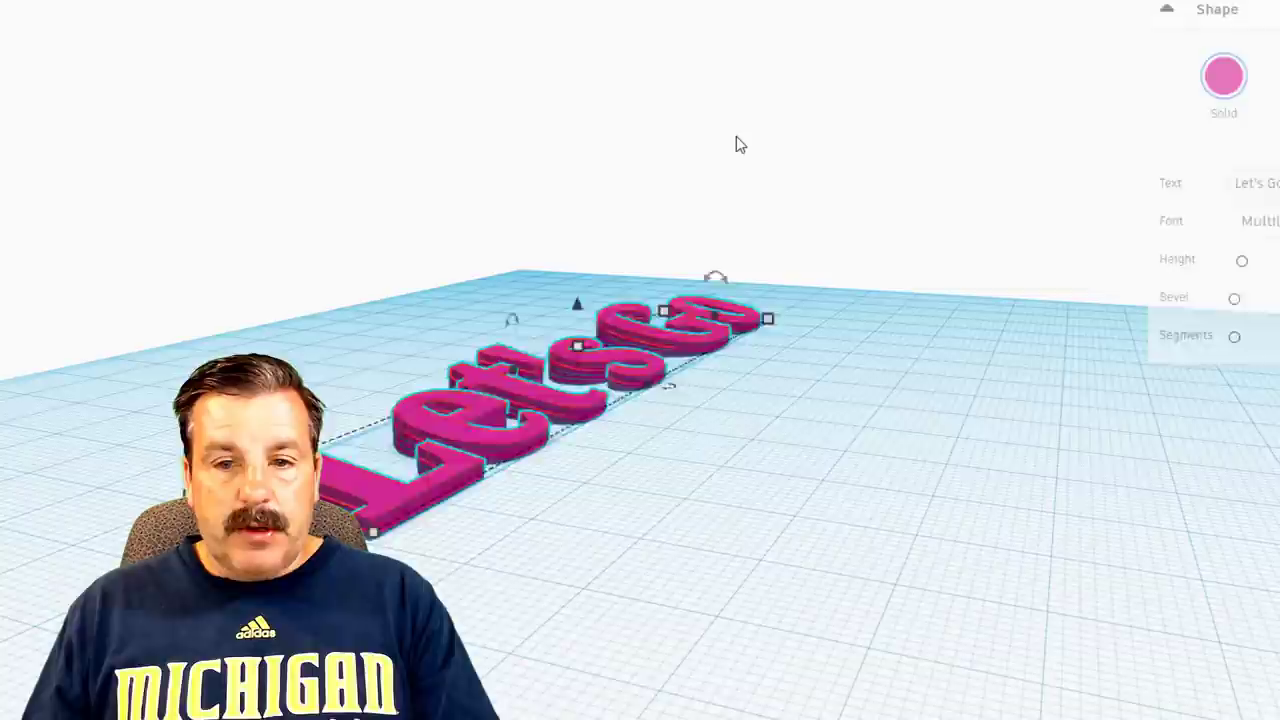
{"action": "key", "text": "ctrl+d"}
{"action": "key", "text": "ctrl+d"}
{"action": "key", "text": "ctrl+d"}
{"action": "key", "text": "ctrl+d"}
{"action": "key", "text": "ctrl+d"}
{"action": "key", "text": "ctrl+d"}
{"action": "key", "text": "ctrl+d"}
{"action": "key", "text": "ctrl+d"}
{"action": "key", "text": "ctrl+d"}
{"action": "key", "text": "ctrl+d"}
{"action": "key", "text": "ctrl+d"}
{"action": "key", "text": "ctrl+d"}
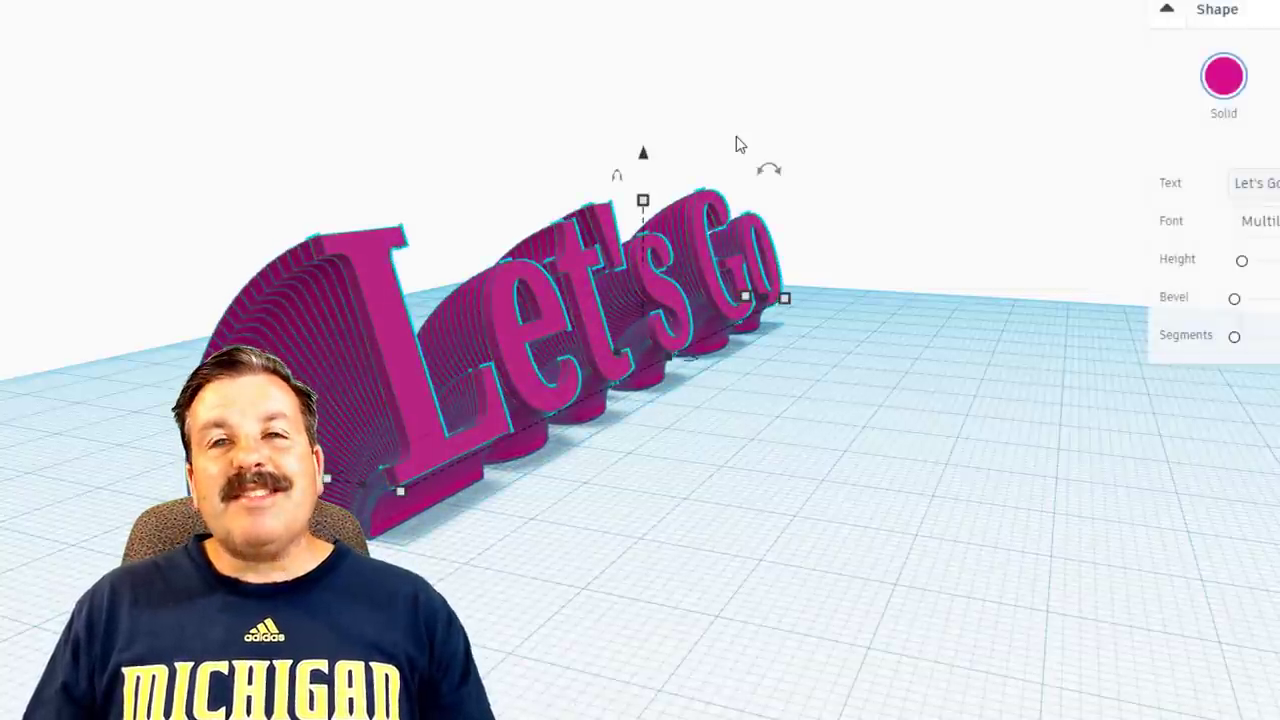
Place a solid box at the letter L and set its height to 0.5 mm.
{"action": "right_click_drag", "start_coordinate": [820, 526], "coordinate": [697, 509]}
{"action": "right_click_drag", "start_coordinate": [743, 574], "coordinate": [800, 588]}
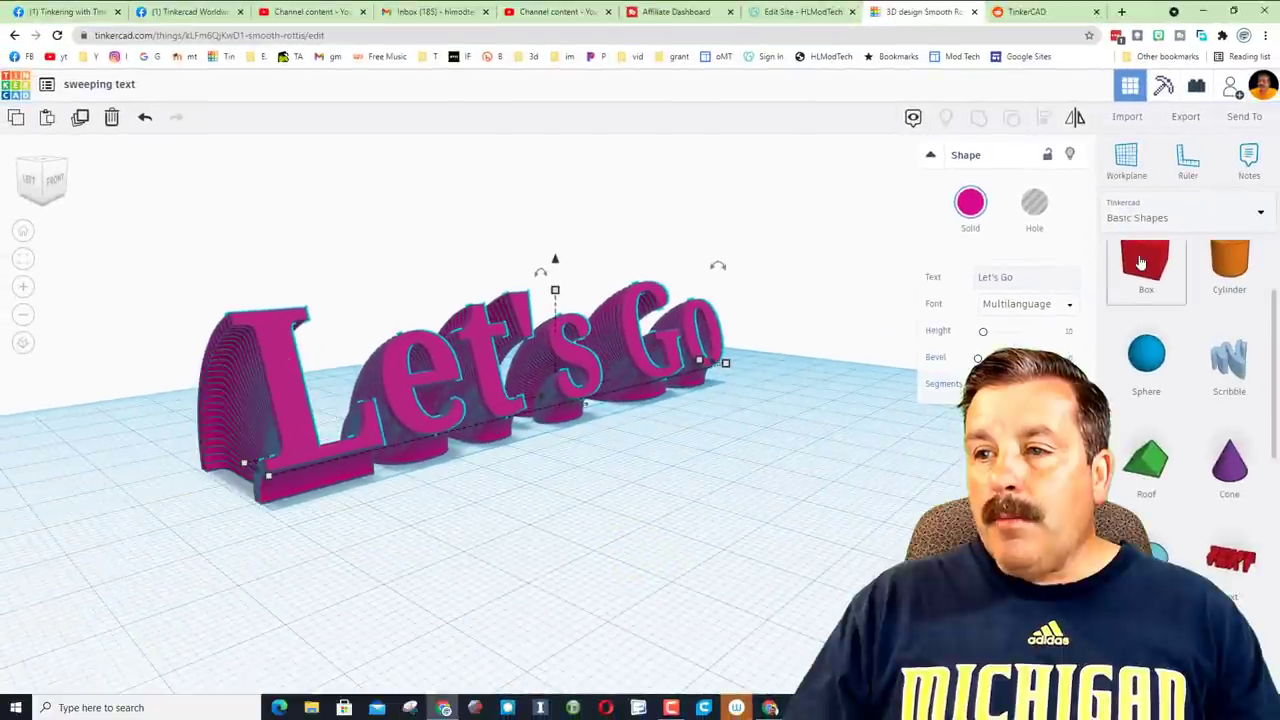
{"action": "left_click_drag", "start_coordinate": [1138, 261], "coordinate": [343, 522]}
{"action": "right_click_drag", "start_coordinate": [343, 523], "coordinate": [262, 500]}
{"action": "left_click", "coordinate": [221, 317]}
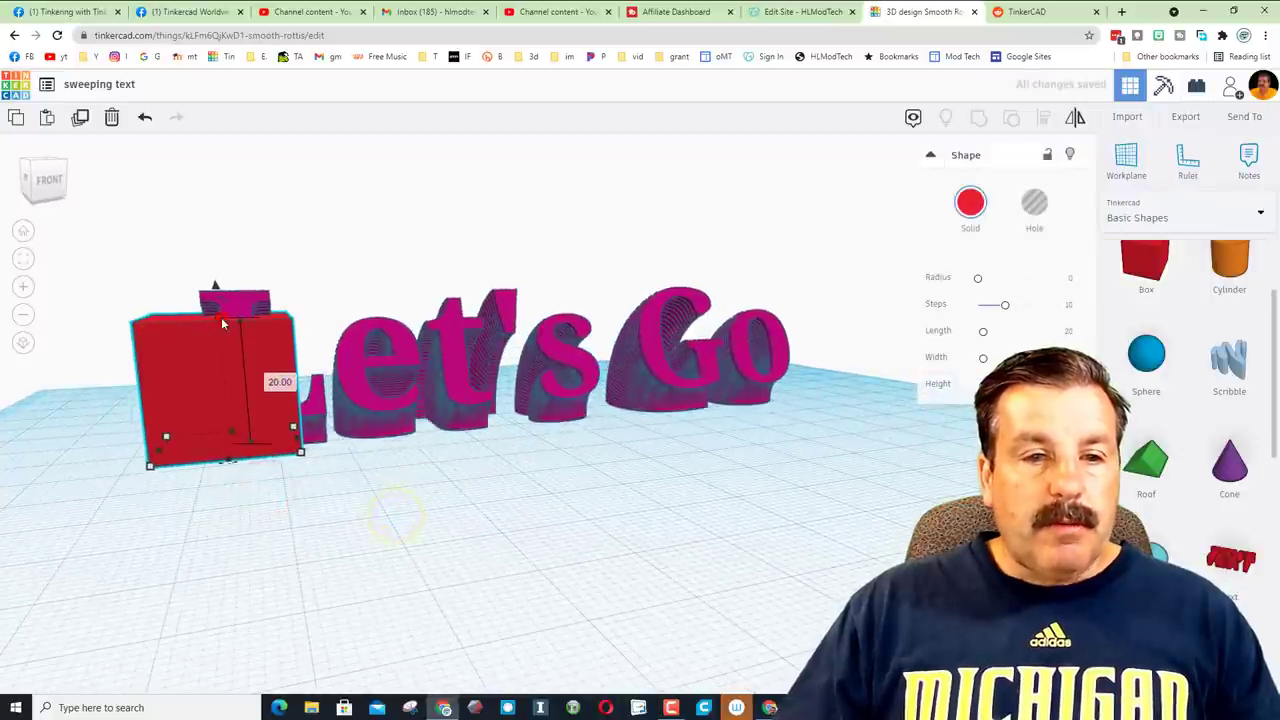
{"action": "left_click", "coordinate": [280, 381]}
{"action": "key", "text": "BackSpace"}
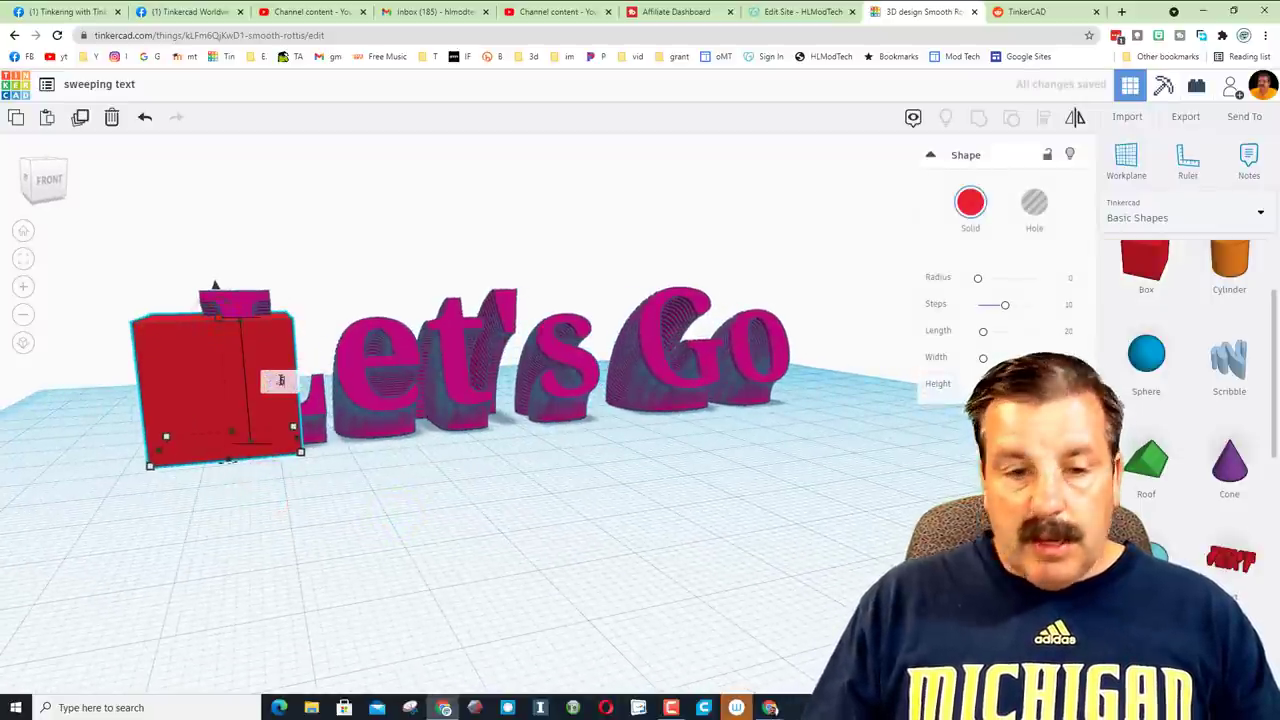
{"action": "type", "text": "0.5"}
{"action": "key", "text": "Return"}
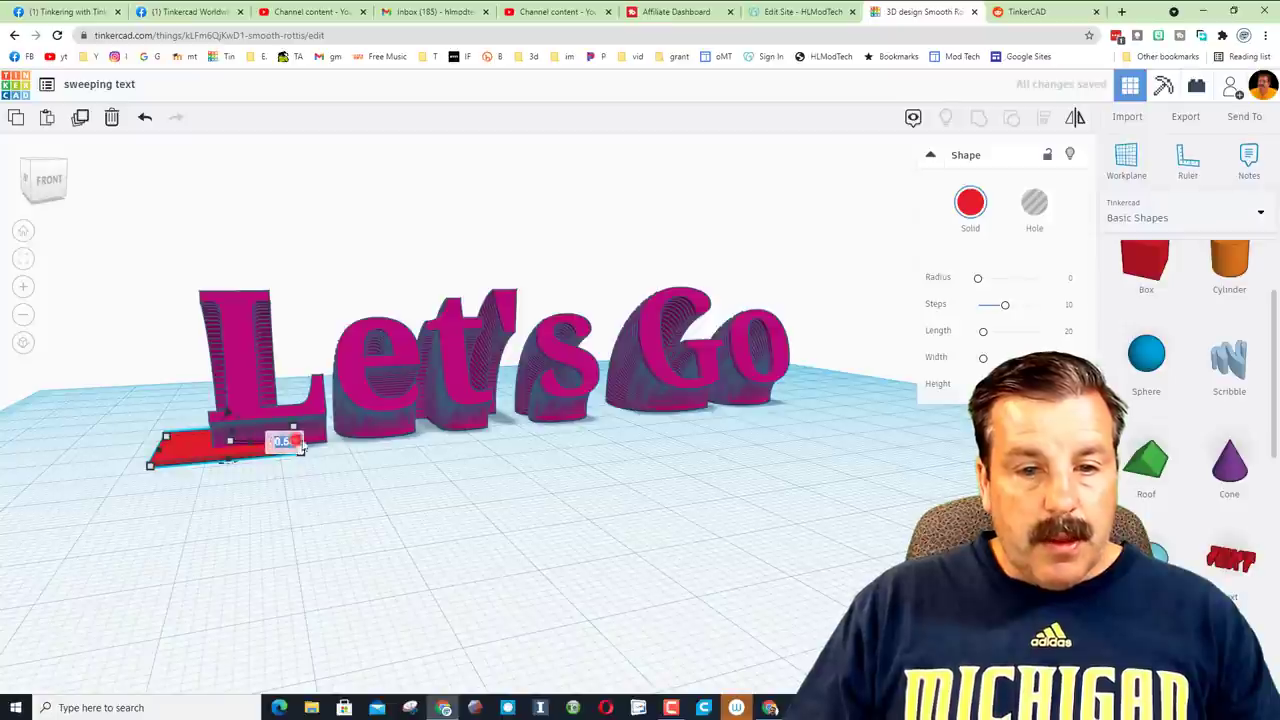
Stretch the thin box to about 120 mm long under the whole text, and trim its front edge and the end near the L.
{"action": "right_click_drag", "start_coordinate": [438, 491], "coordinate": [429, 523]}
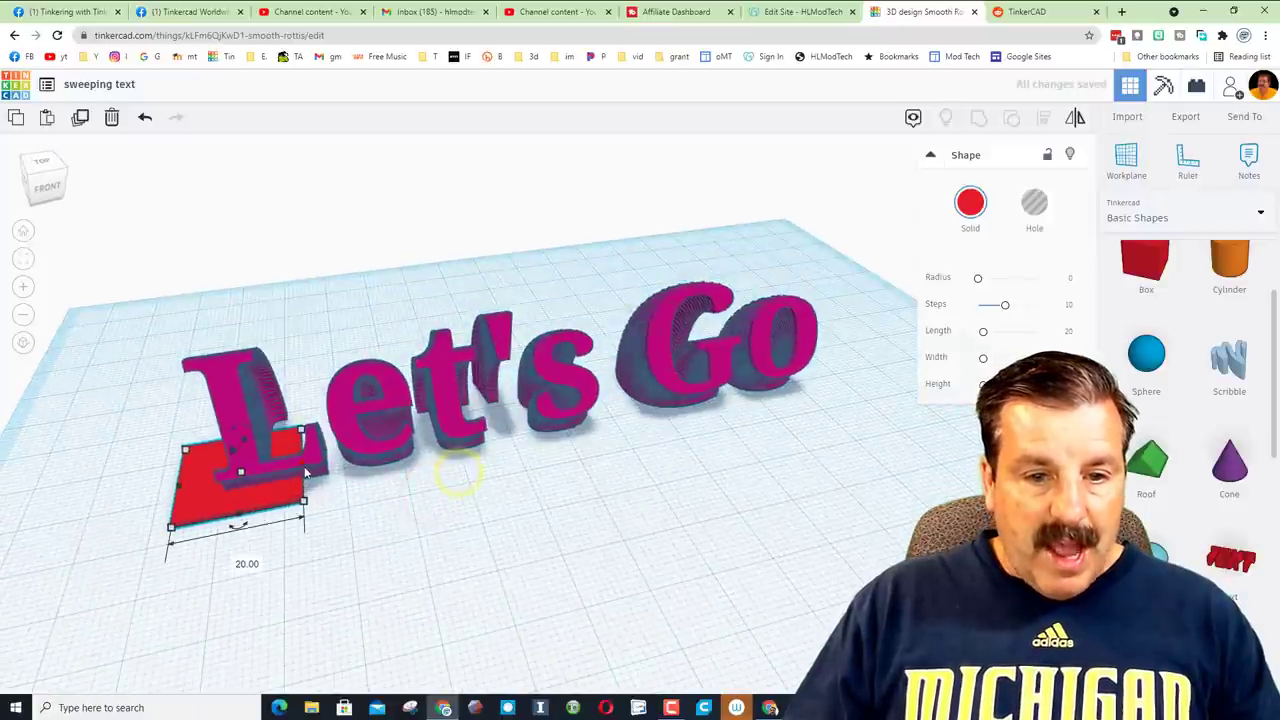
{"action": "left_click_drag", "start_coordinate": [306, 472], "coordinate": [842, 405]}
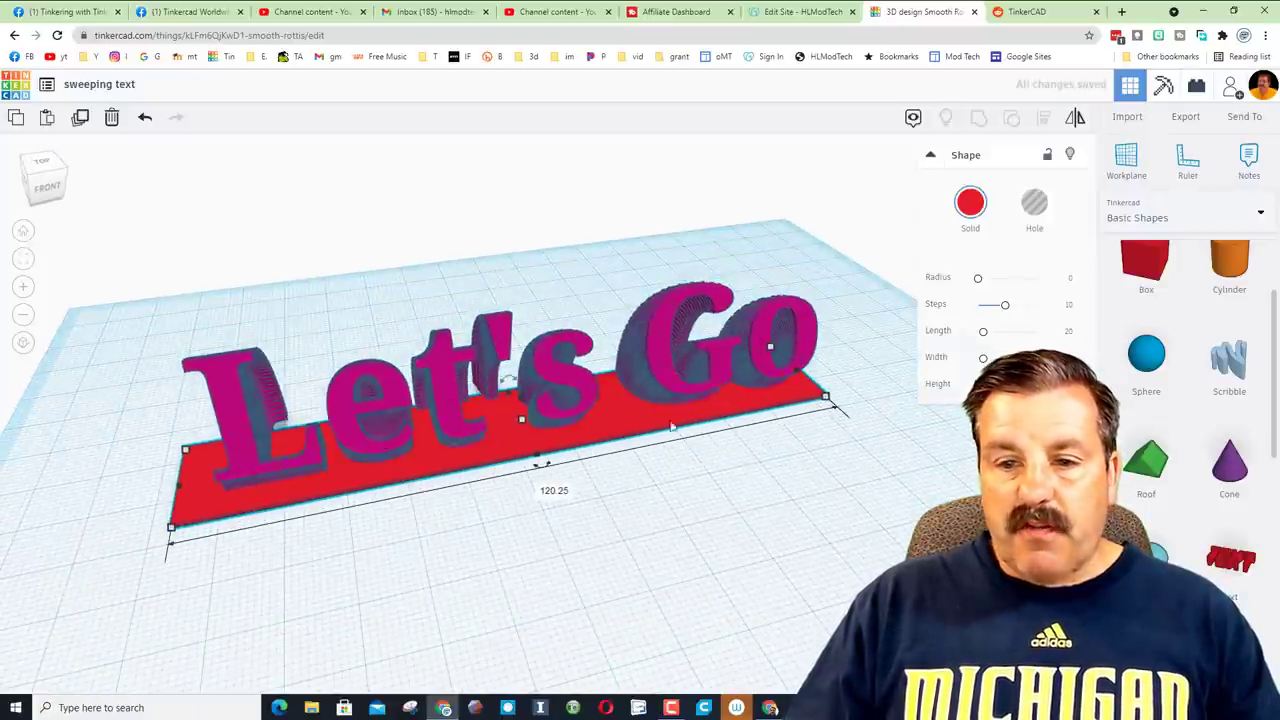
{"action": "left_click_drag", "start_coordinate": [533, 455], "coordinate": [532, 444]}
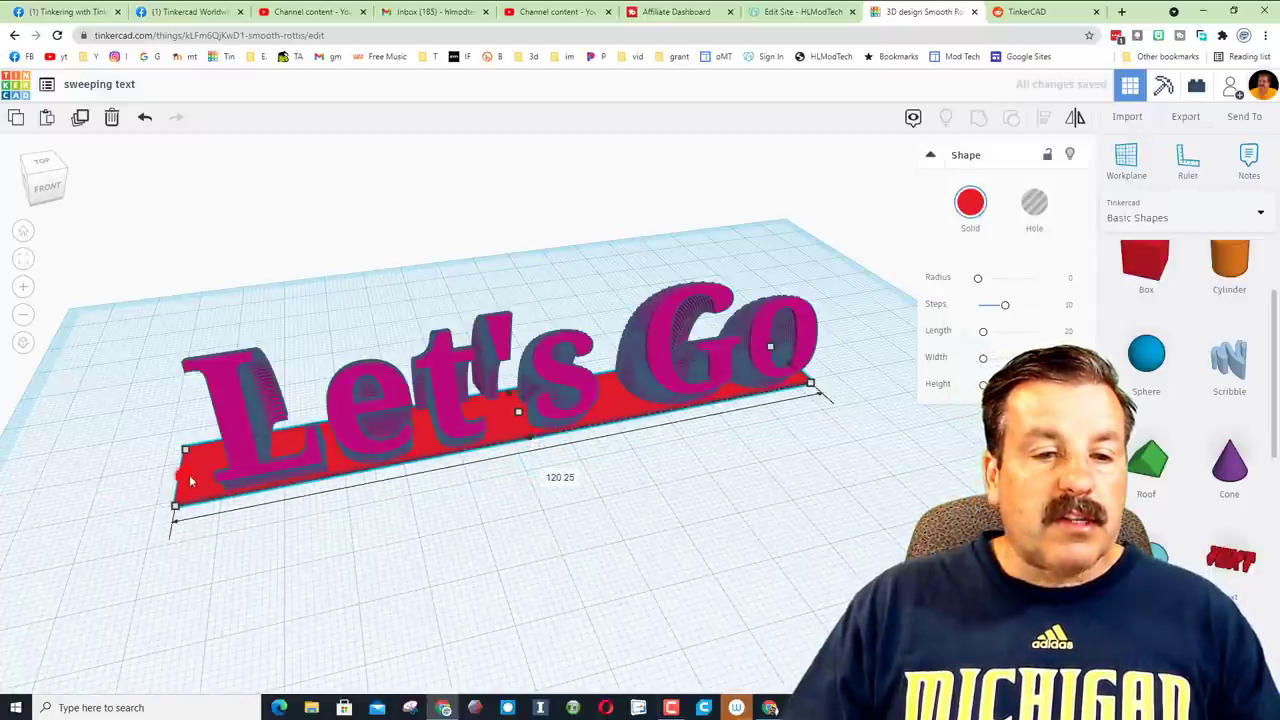
{"action": "left_click_drag", "start_coordinate": [181, 476], "coordinate": [221, 469]}
Recolor the base plate with the magenta preset to match the letters.
{"action": "right_click_drag", "start_coordinate": [157, 534], "coordinate": [560, 466]}
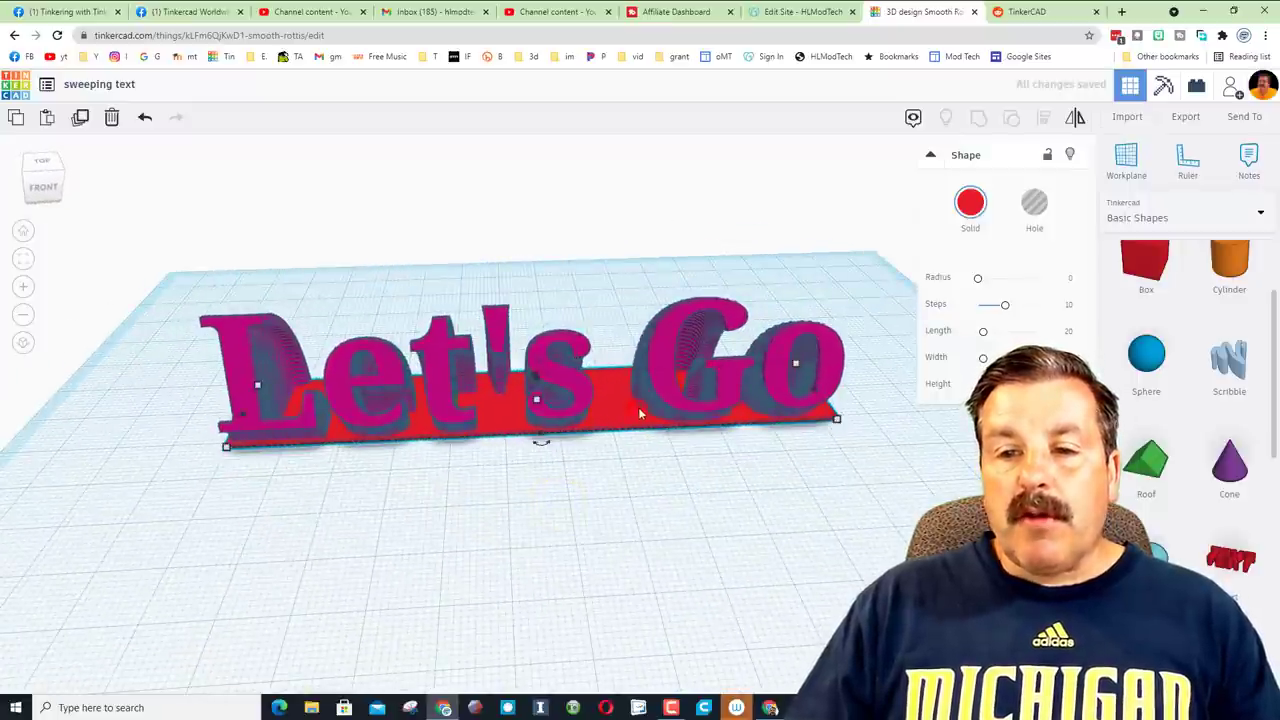
{"action": "left_click", "coordinate": [970, 203]}
{"action": "left_click", "coordinate": [1148, 326]}
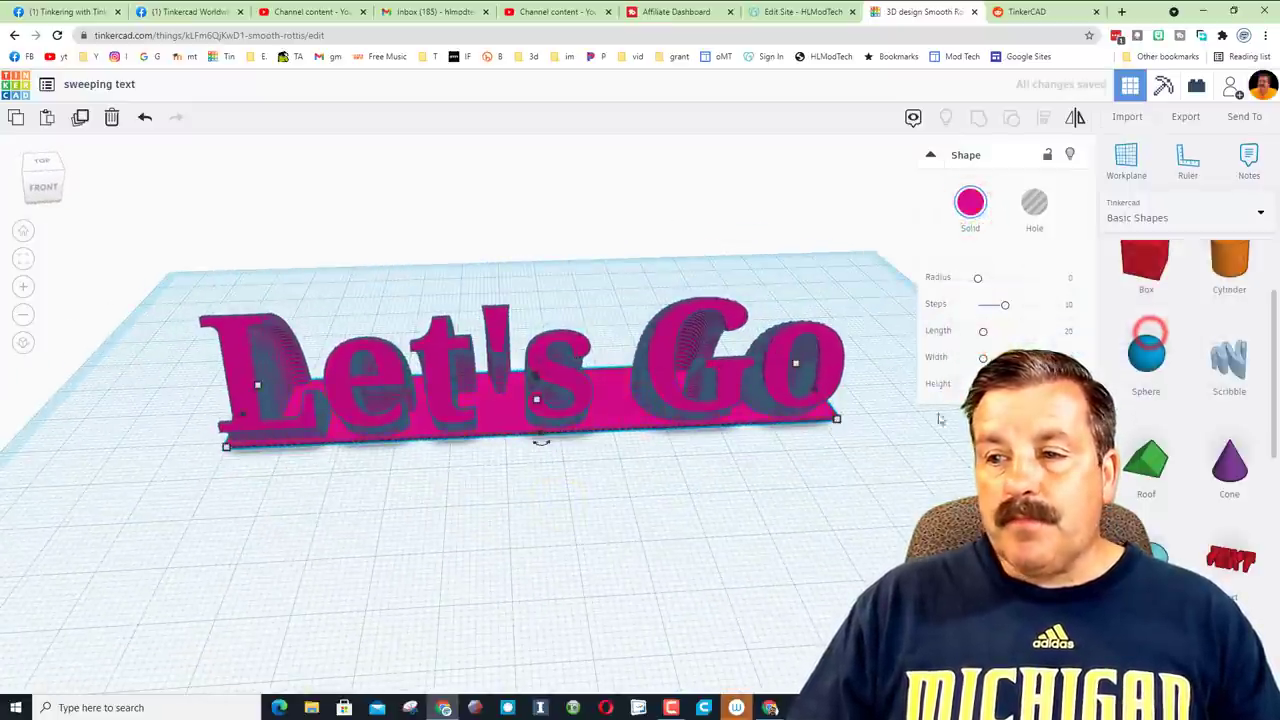
Place a script text shape from the shape generators in front of the Let's Go name plate.
{"action": "left_click", "coordinate": [804, 476]}
{"action": "right_click_drag", "start_coordinate": [826, 475], "coordinate": [762, 445]}
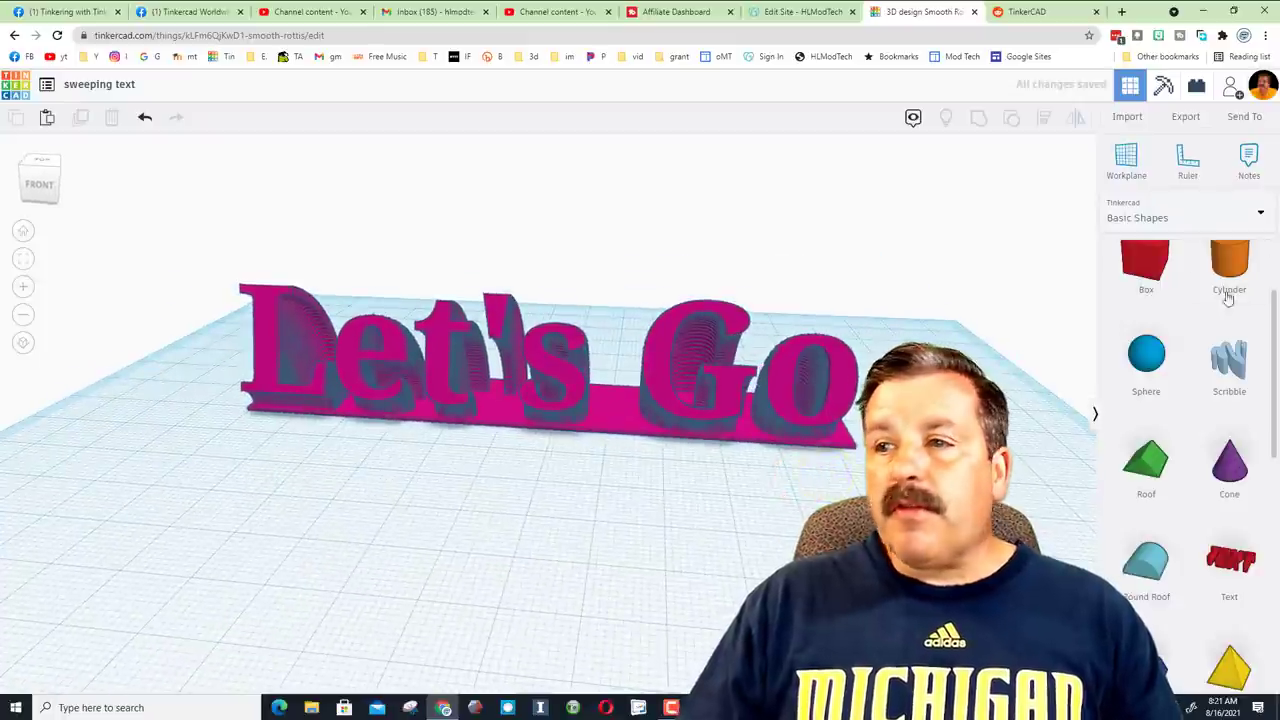
{"action": "left_click", "coordinate": [1166, 217]}
{"action": "left_click", "coordinate": [1143, 420]}
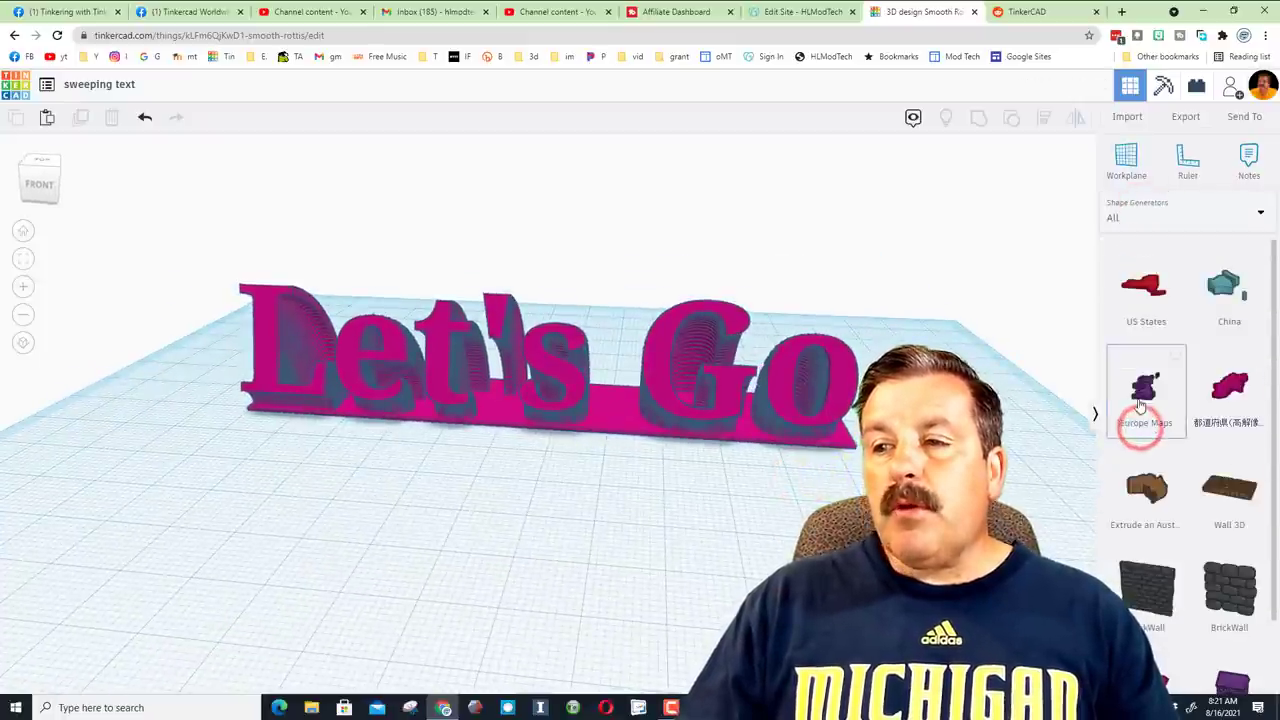
{"action": "scroll", "coordinate": [1172, 380], "scroll_direction": "down", "scroll_amount": 10}
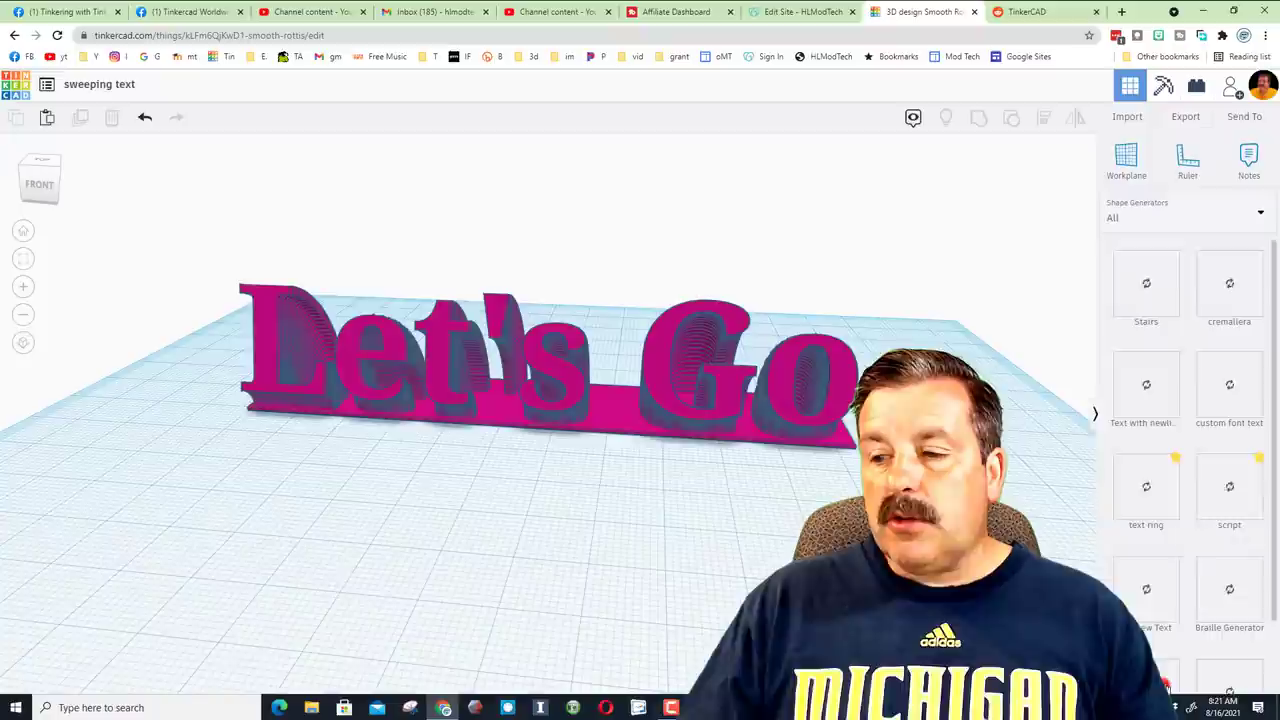
{"action": "left_click", "coordinate": [1240, 492]}
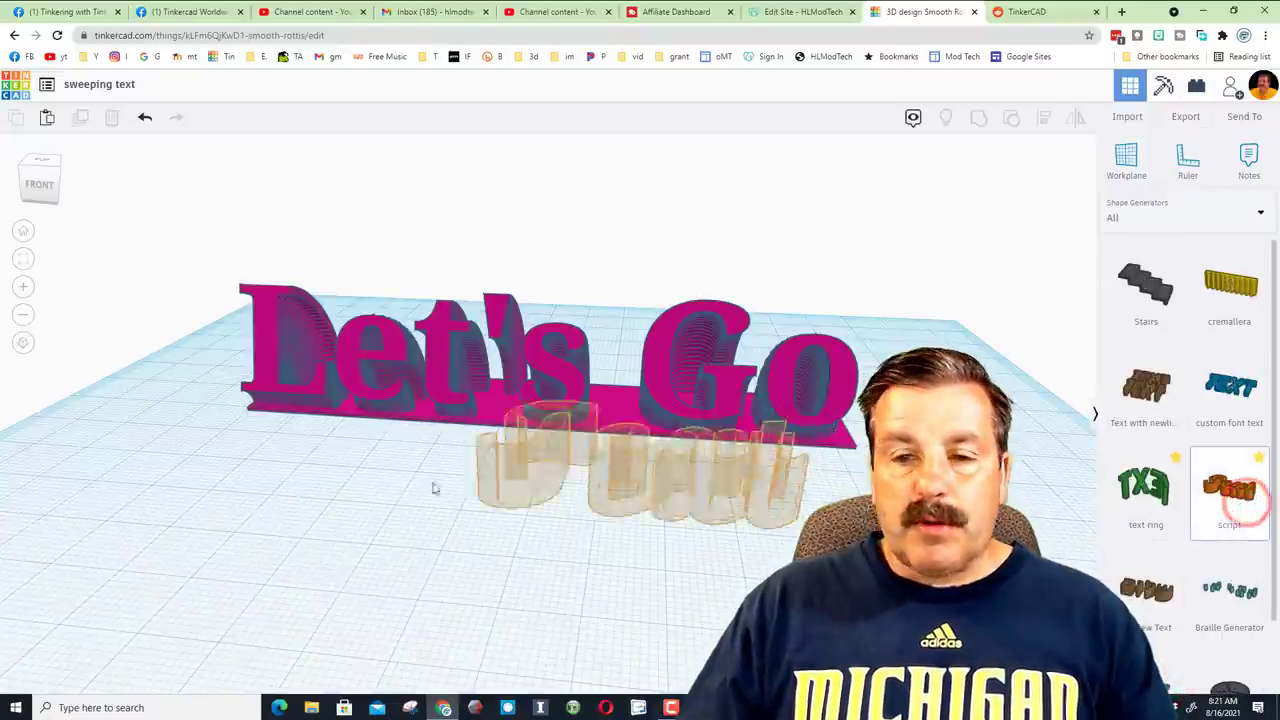
{"action": "left_click", "coordinate": [325, 455]}
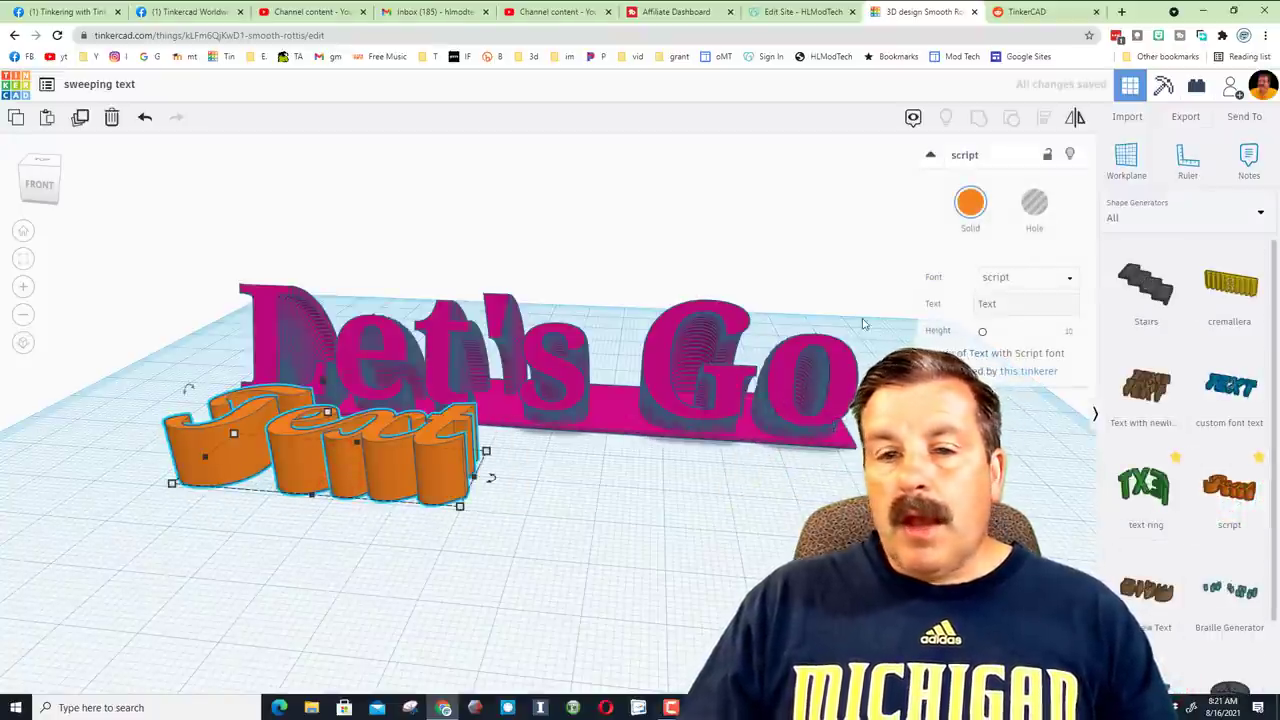
Keep the script font, set the text to "OnePride", and shift the shape forward, clear of the Let's Go plate.
{"action": "left_click", "coordinate": [1020, 277]}
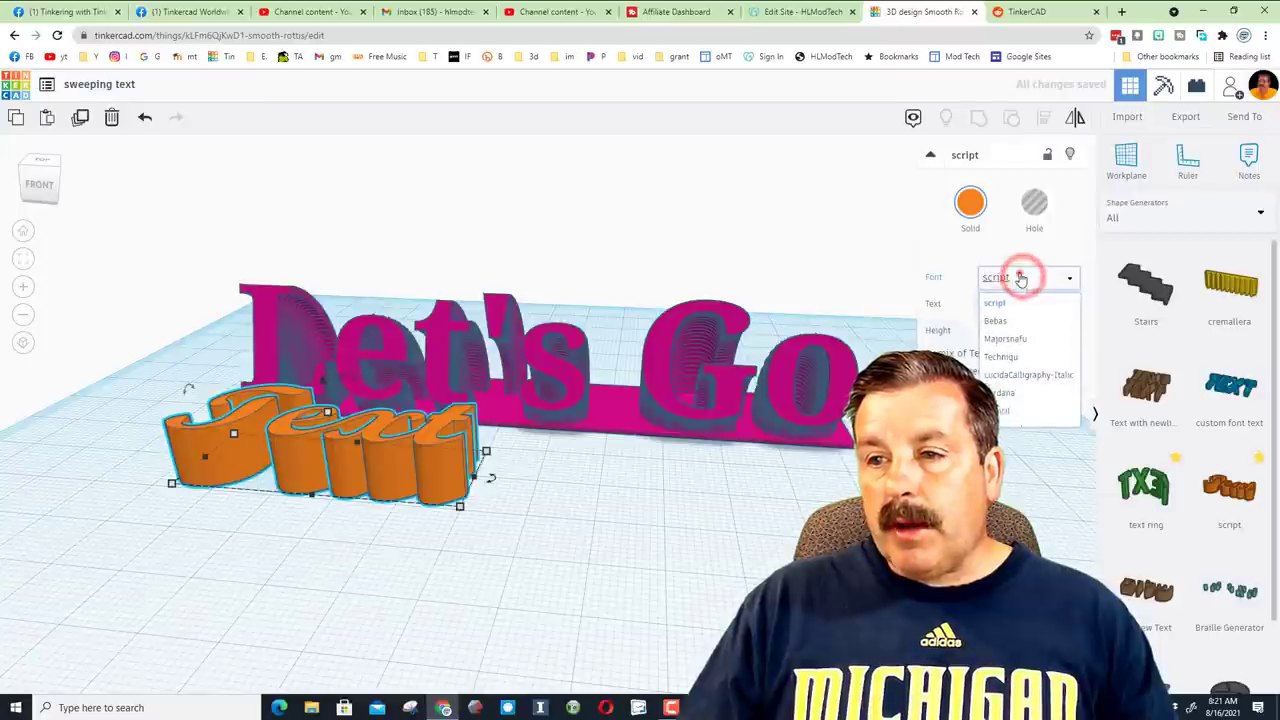
{"action": "left_click", "coordinate": [1020, 274]}
{"action": "left_click", "coordinate": [1016, 304]}
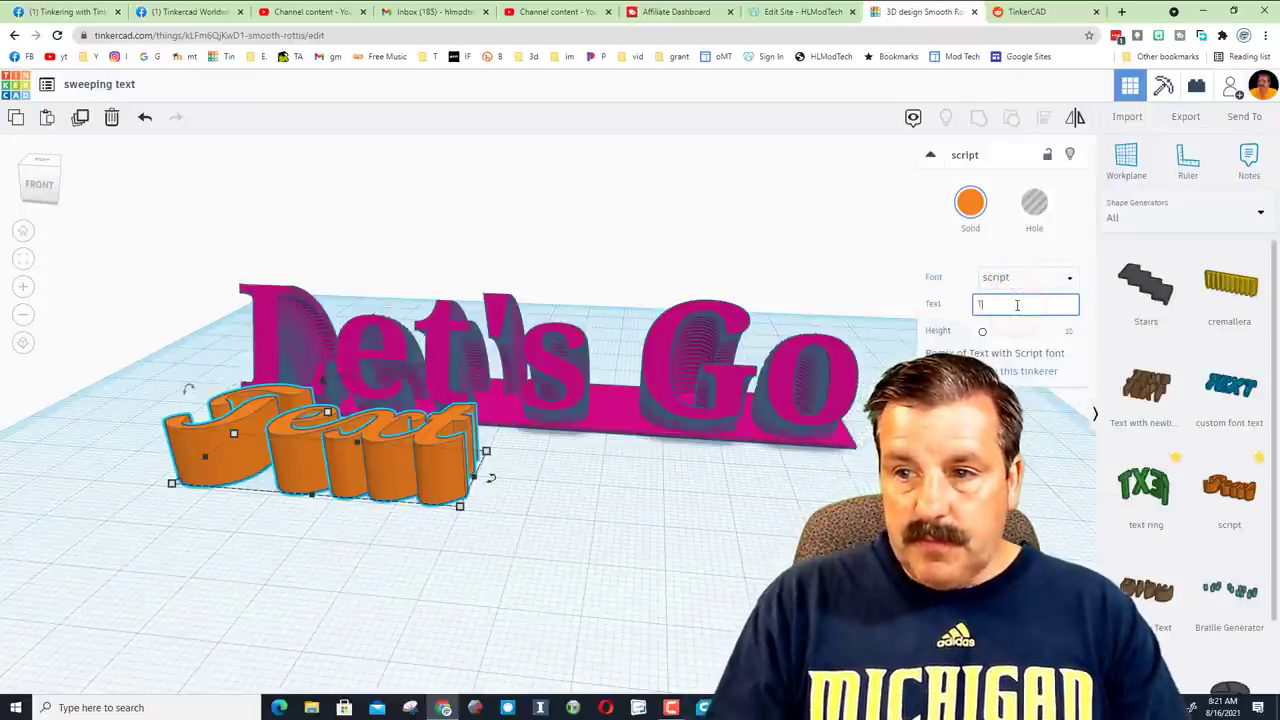
{"action": "key", "text": "BackSpace"}
{"action": "type", "text": "One"}
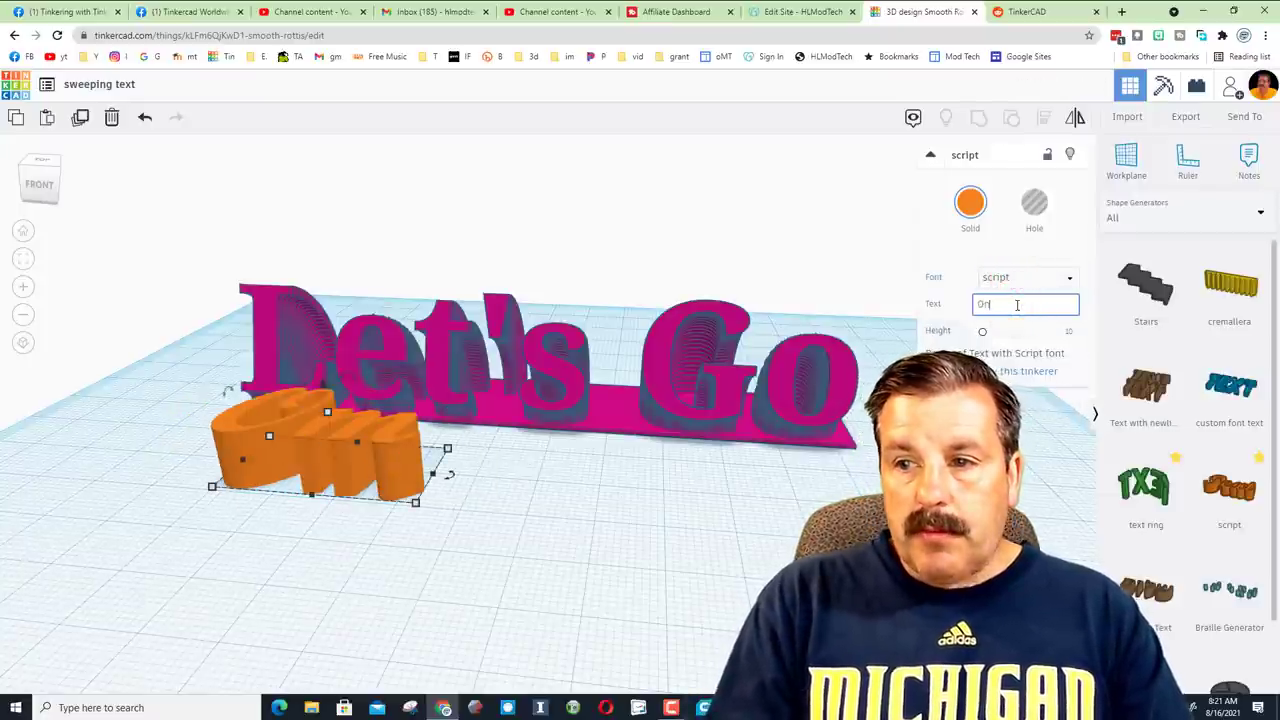
{"action": "type", "text": "Pride"}
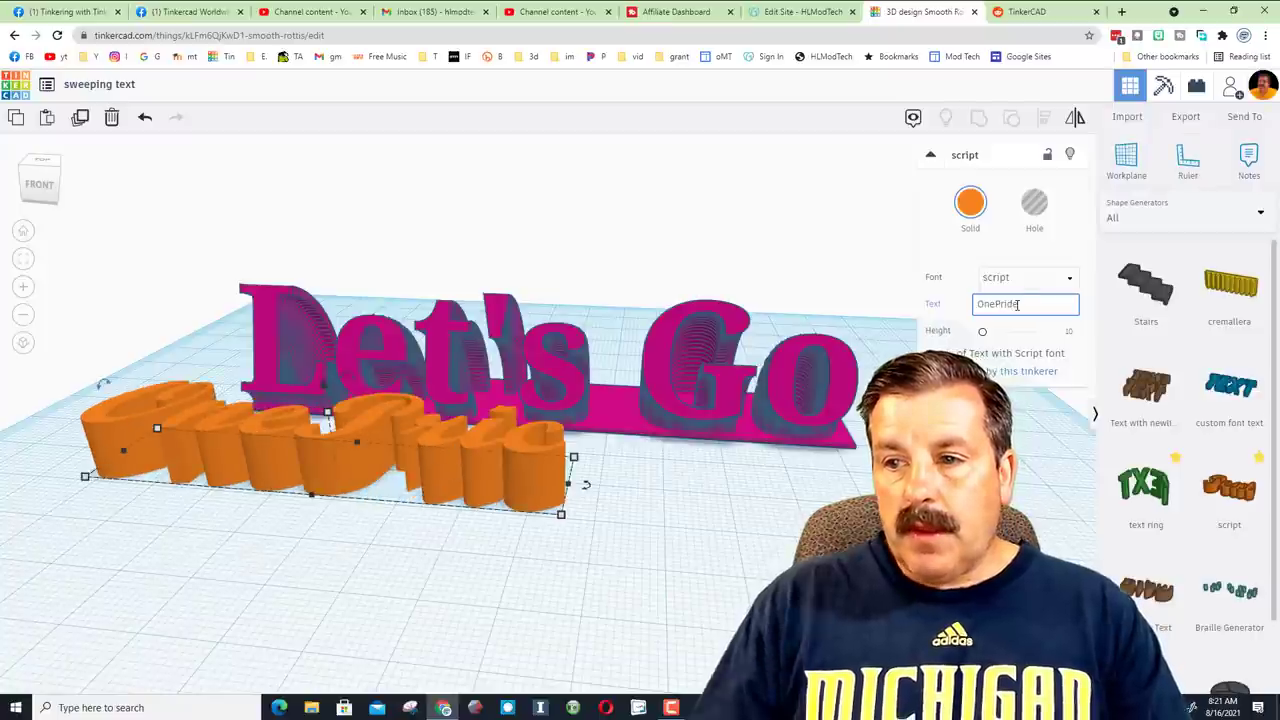
{"action": "left_click", "coordinate": [539, 515]}
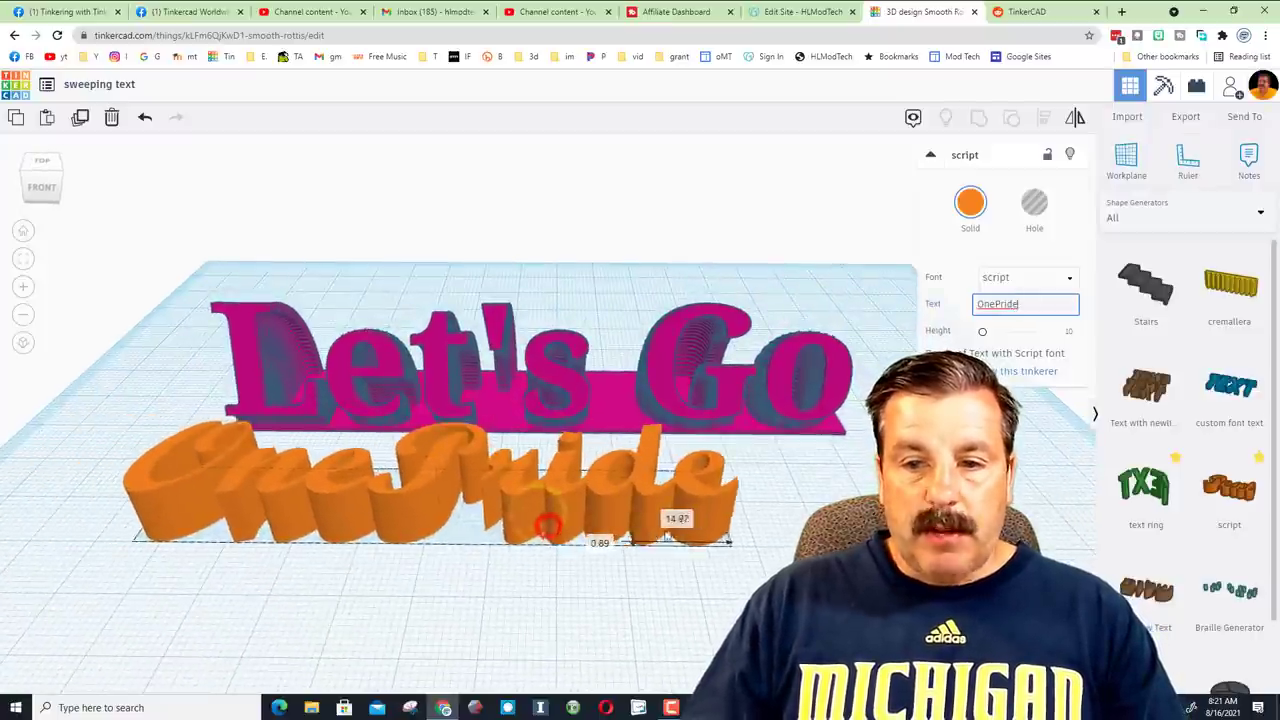
Recolor the OnePride text with a custom blue brighter than the dark blue preset.
{"action": "left_click", "coordinate": [970, 228]}
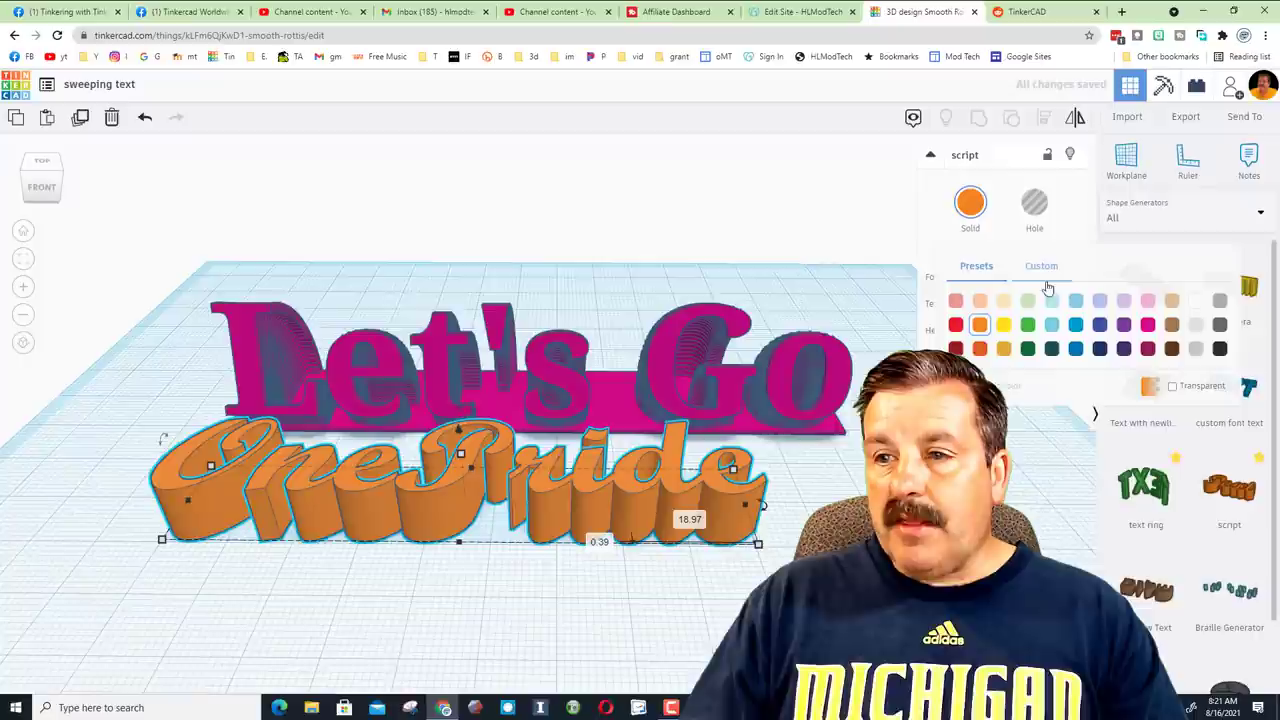
{"action": "left_click", "coordinate": [1100, 348]}
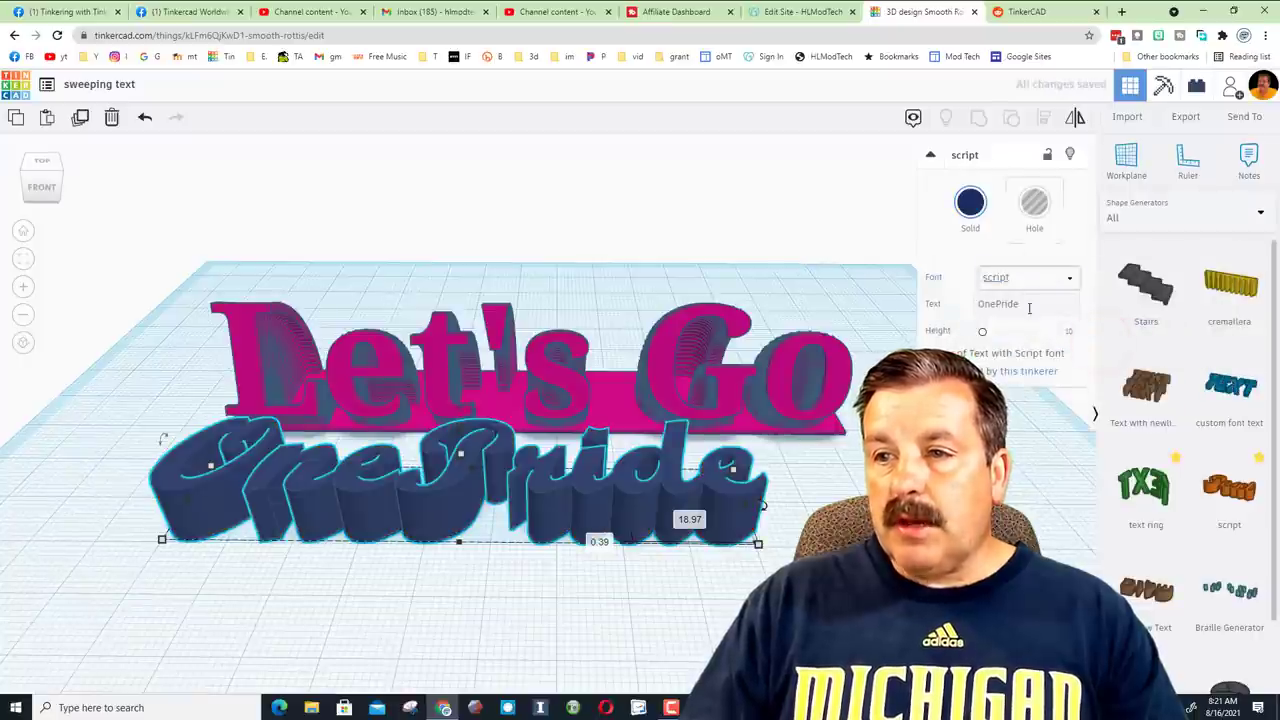
{"action": "left_click", "coordinate": [977, 208]}
{"action": "left_click", "coordinate": [1041, 266]}
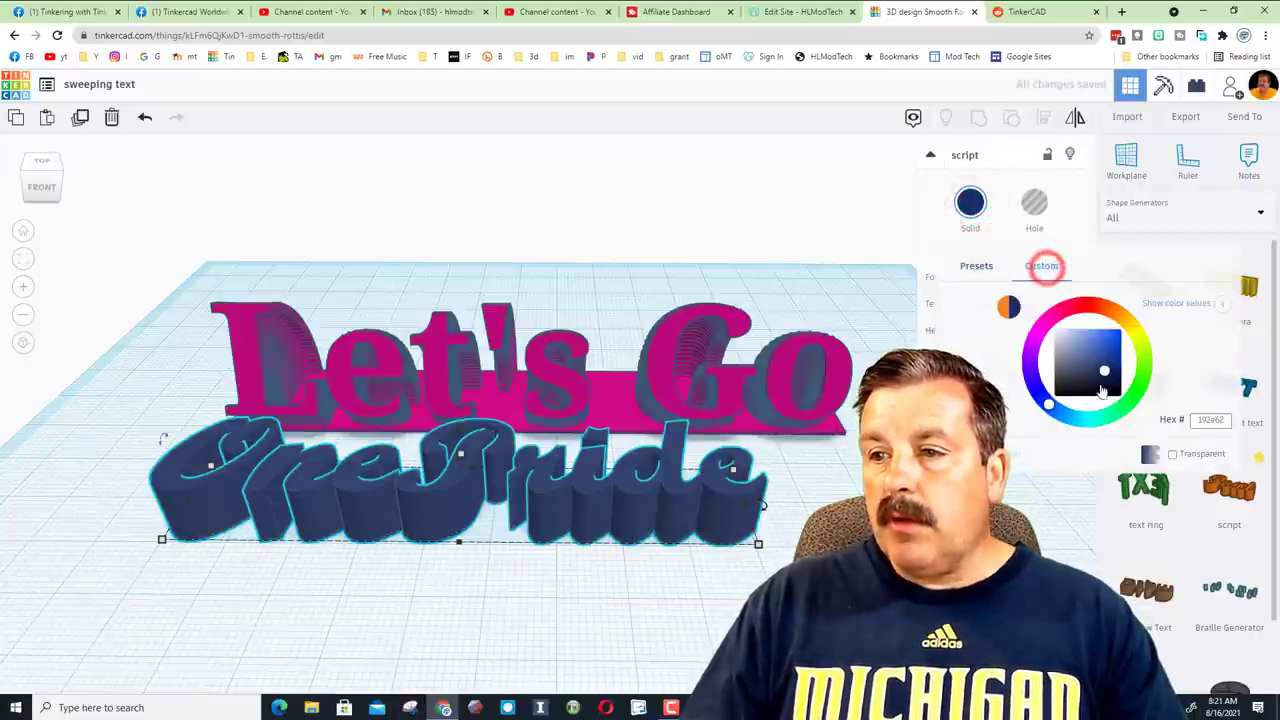
{"action": "left_click", "coordinate": [1106, 365]}
{"action": "left_click_drag", "start_coordinate": [1106, 364], "coordinate": [1108, 343]}
{"action": "left_click", "coordinate": [637, 571]}
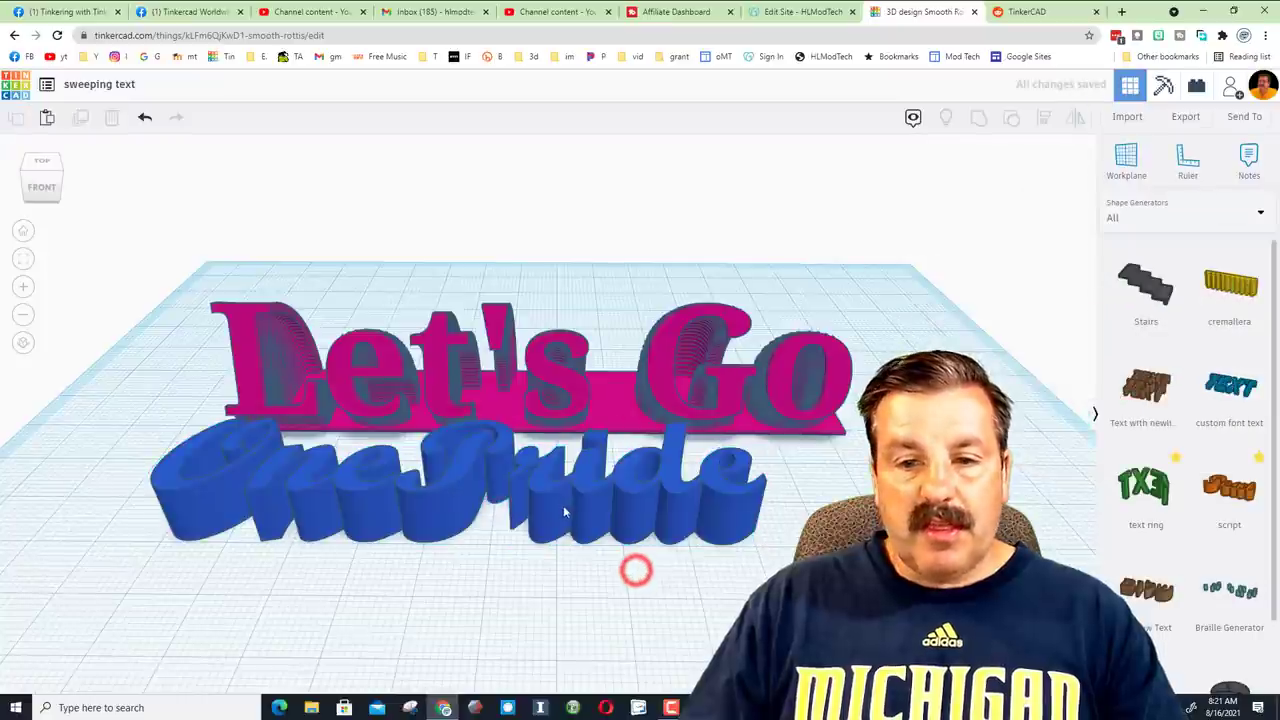
Set the height of the OnePride text to 1 mm.
{"action": "left_click_drag", "start_coordinate": [560, 491], "coordinate": [637, 494]}
{"action": "right_click_drag", "start_coordinate": [566, 509], "coordinate": [757, 523]}
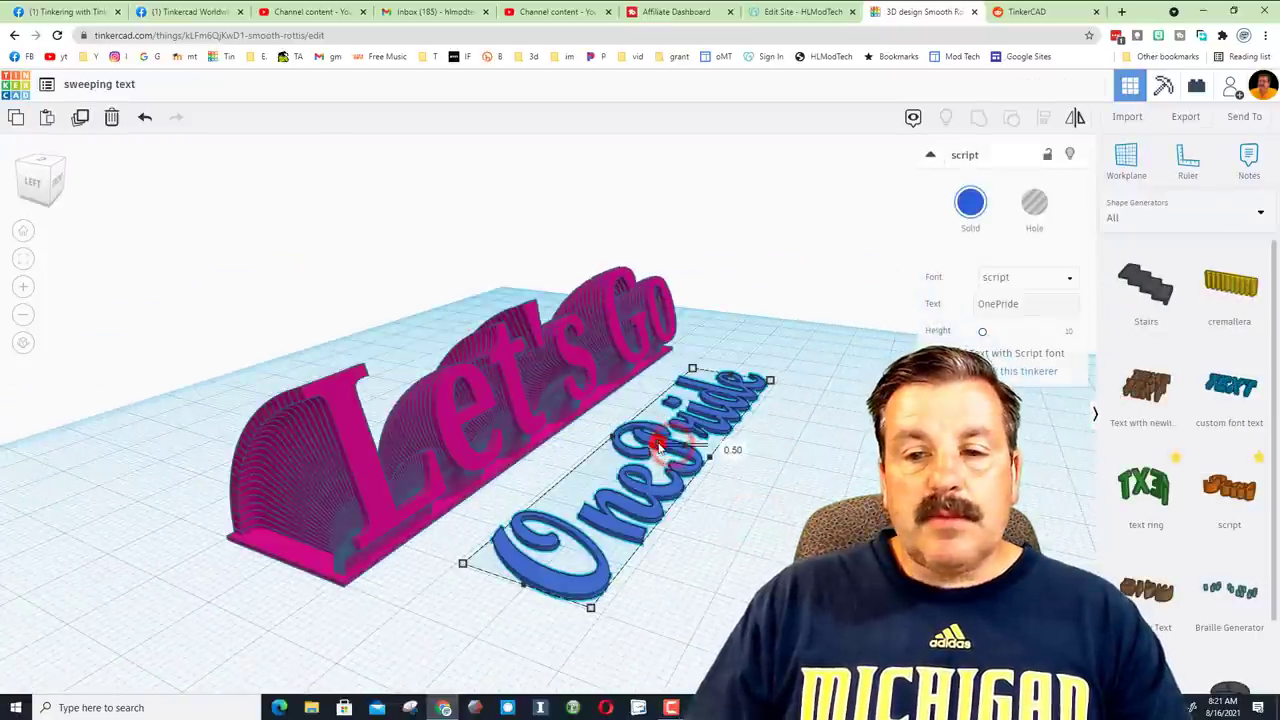
{"action": "type", "text": "1"}
{"action": "key", "text": "Return"}
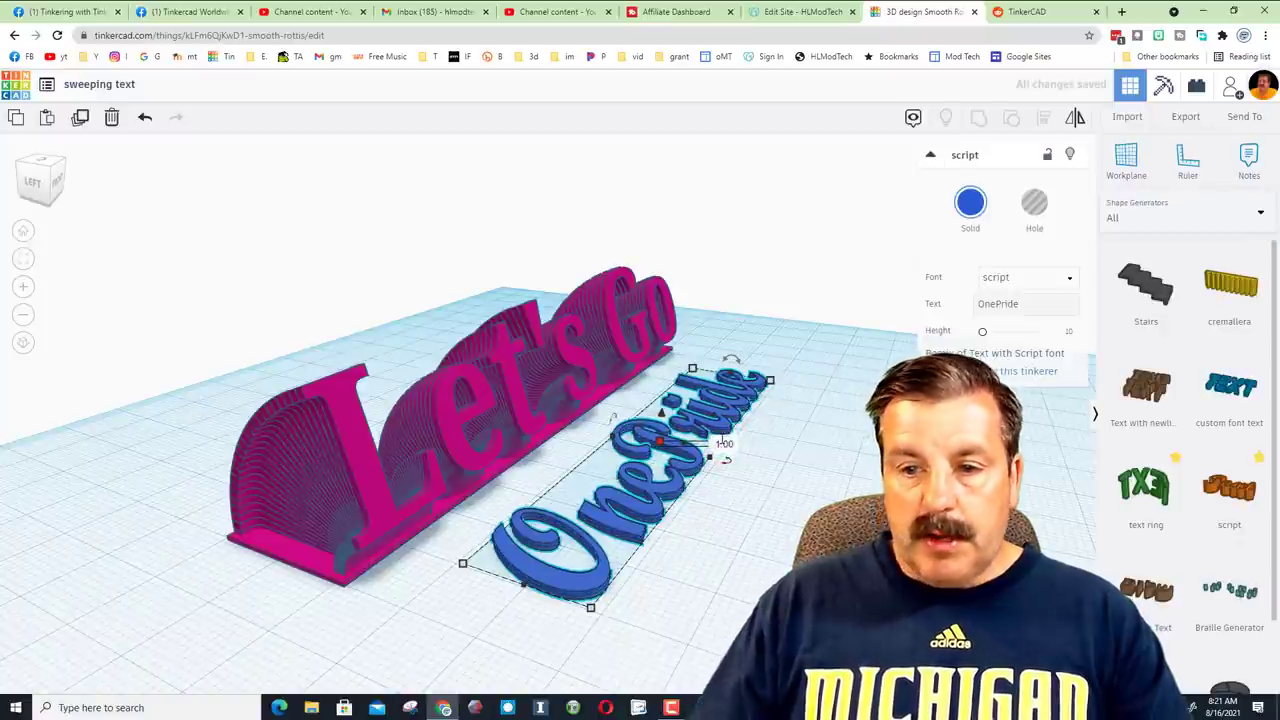
Duplicate the OnePride text in place, raise the copy slightly, and tilt it about 3° about its long axis.
{"action": "left_click", "coordinate": [703, 557]}
{"action": "left_click", "coordinate": [651, 506]}
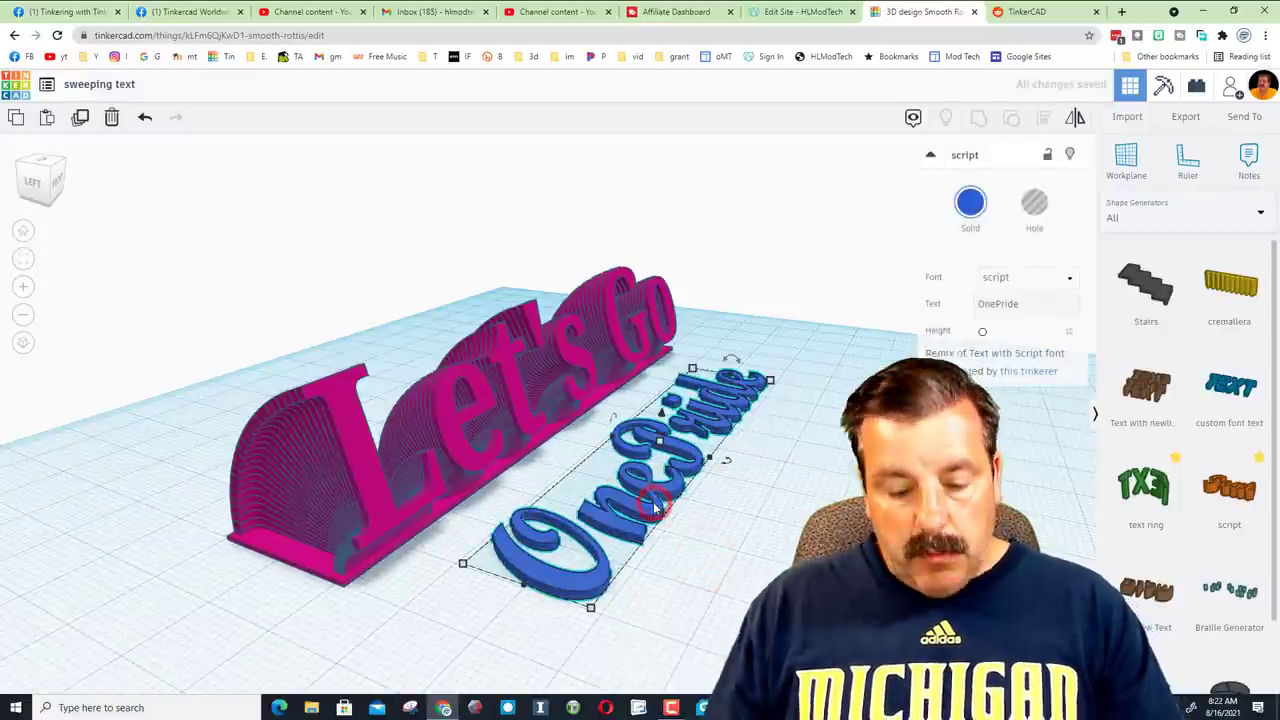
{"action": "key", "text": "ctrl+d"}
{"action": "key", "text": "Escape"}
{"action": "left_click", "coordinate": [655, 508]}
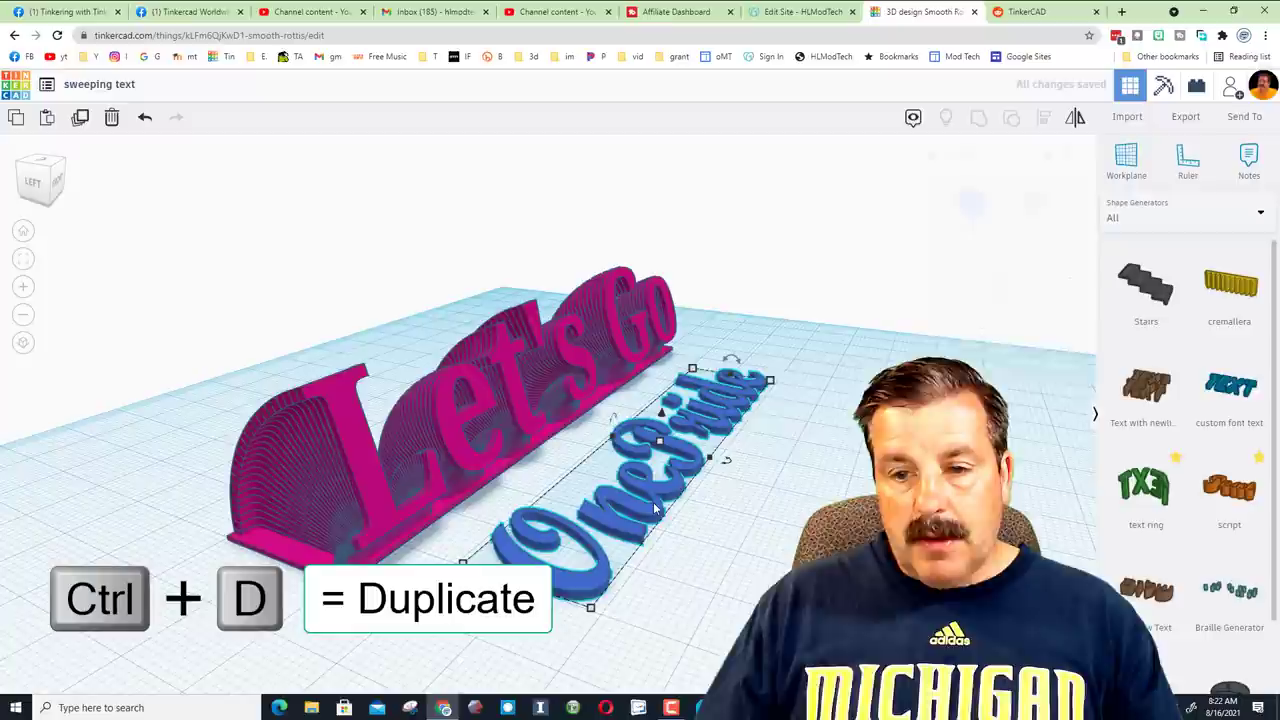
{"action": "key", "text": "ctrl+Up"}
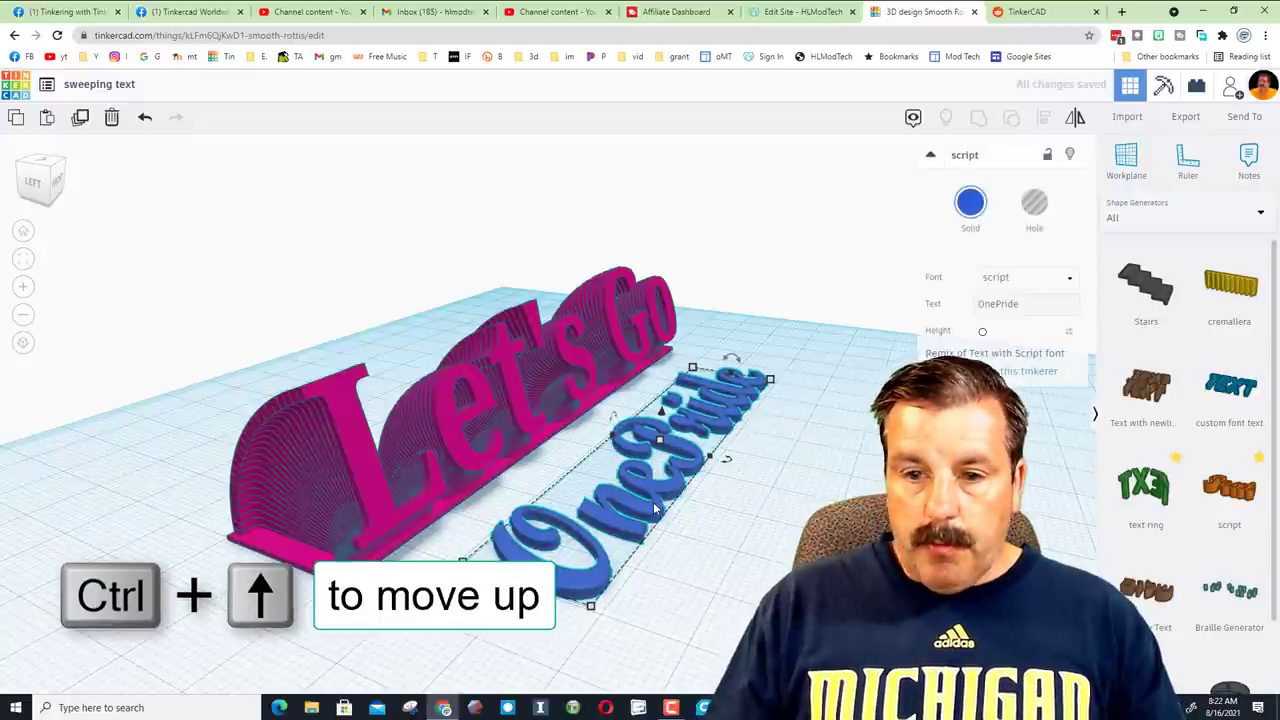
{"action": "key", "text": "ctrl+Up"}
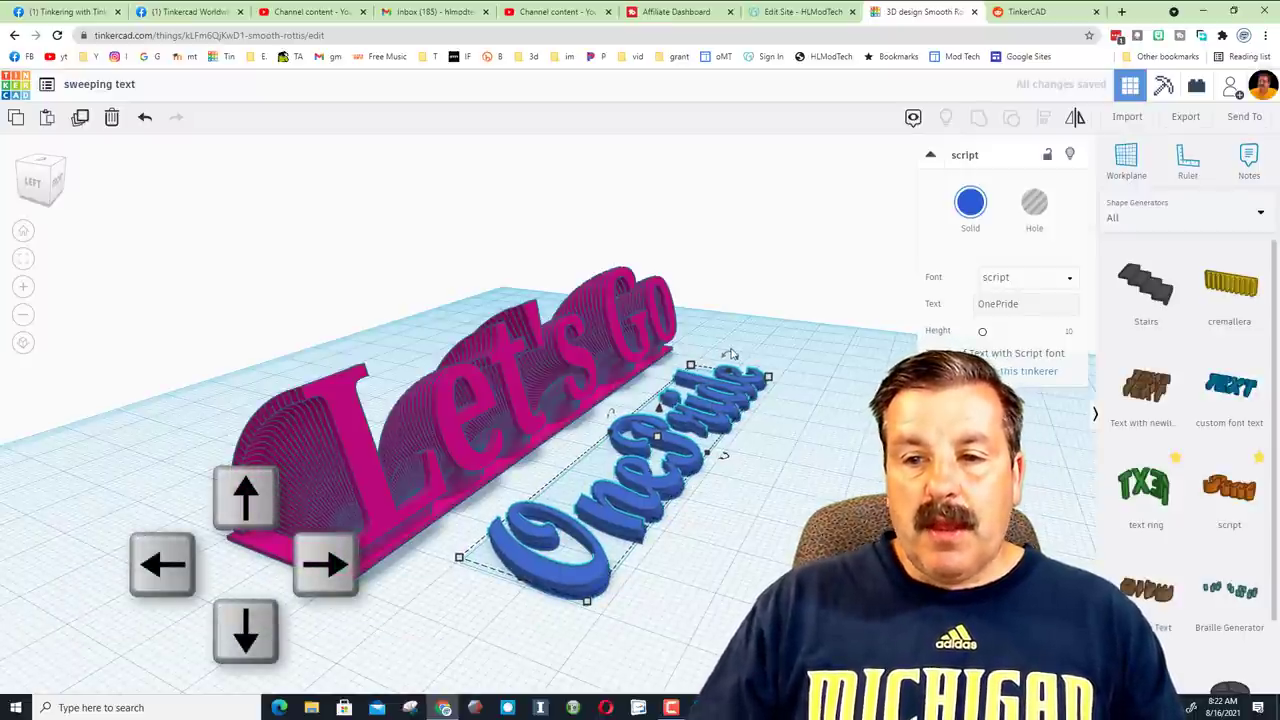
{"action": "left_click_drag", "start_coordinate": [731, 354], "coordinate": [753, 264]}
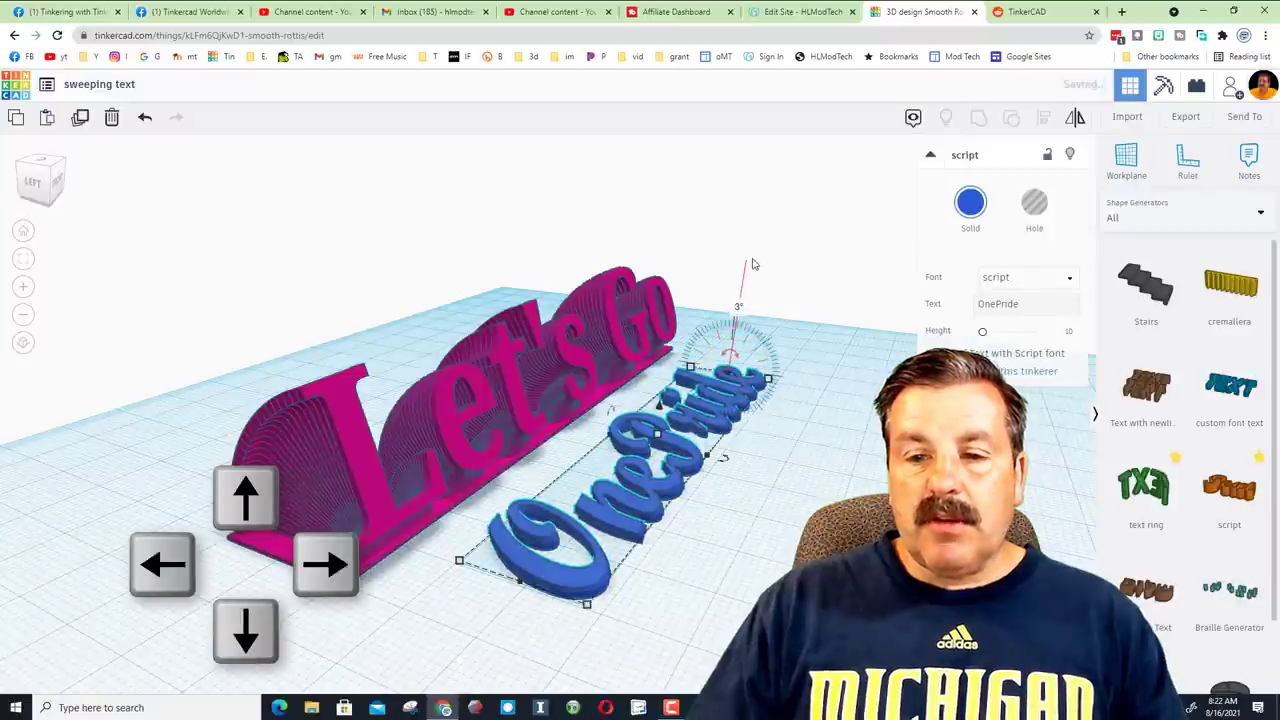
Repeat the raised and tilted duplication until the OnePride letters sweep up to nearly upright.
{"action": "key", "text": "ctrl+d"}
{"action": "key", "text": "ctrl+d"}
{"action": "key", "text": "ctrl+d"}
{"action": "key", "text": "ctrl+d"}
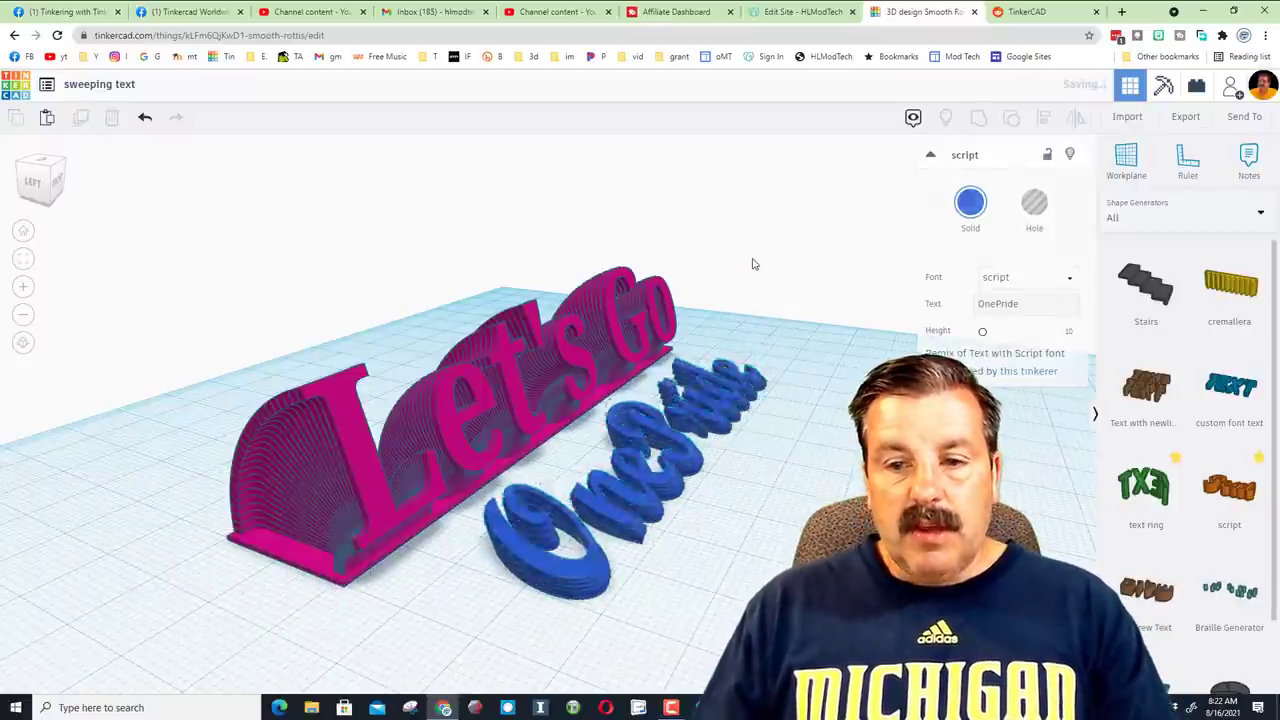
{"action": "key", "text": "ctrl+d"}
{"action": "key", "text": "ctrl+d"}
{"action": "key", "text": "ctrl+d"}
{"action": "key", "text": "ctrl+d"}
{"action": "key", "text": "ctrl+d"}
{"action": "key", "text": "ctrl+d"}
{"action": "key", "text": "ctrl+d"}
{"action": "key", "text": "ctrl+d"}
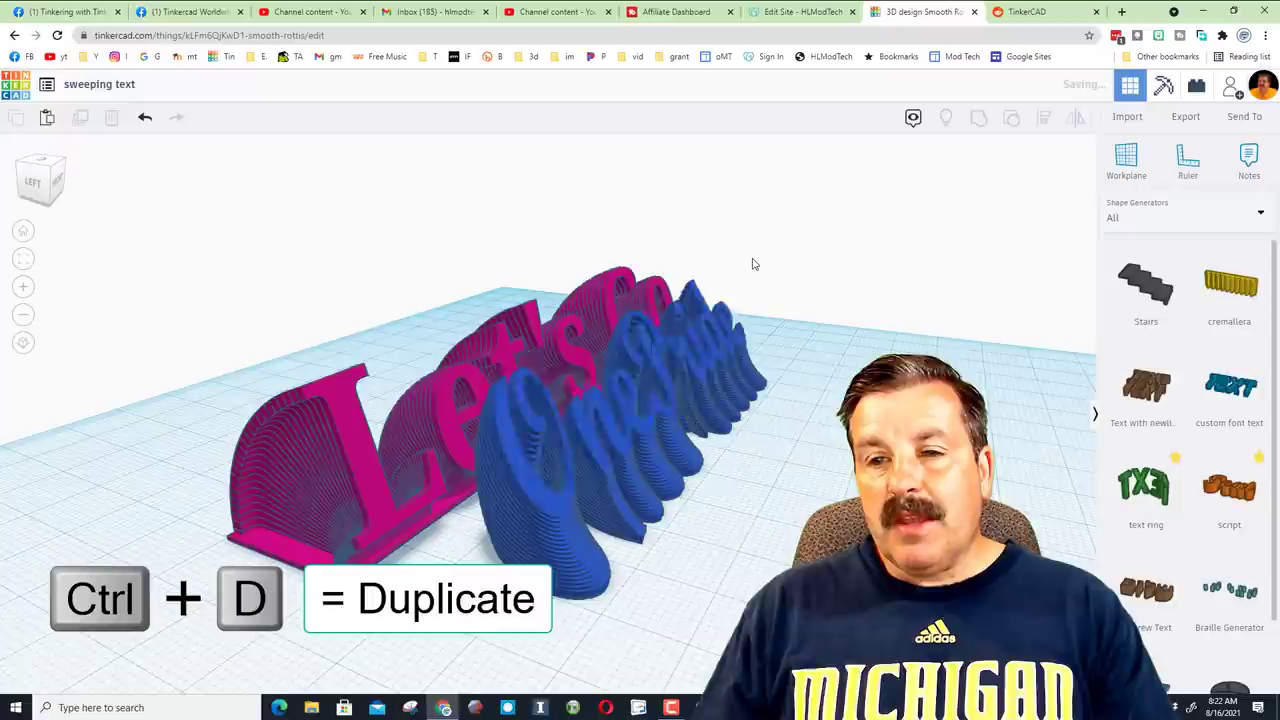
{"action": "key", "text": "ctrl+d"}
{"action": "key", "text": "ctrl+d"}
{"action": "key", "text": "ctrl+d"}
{"action": "key", "text": "ctrl+d"}
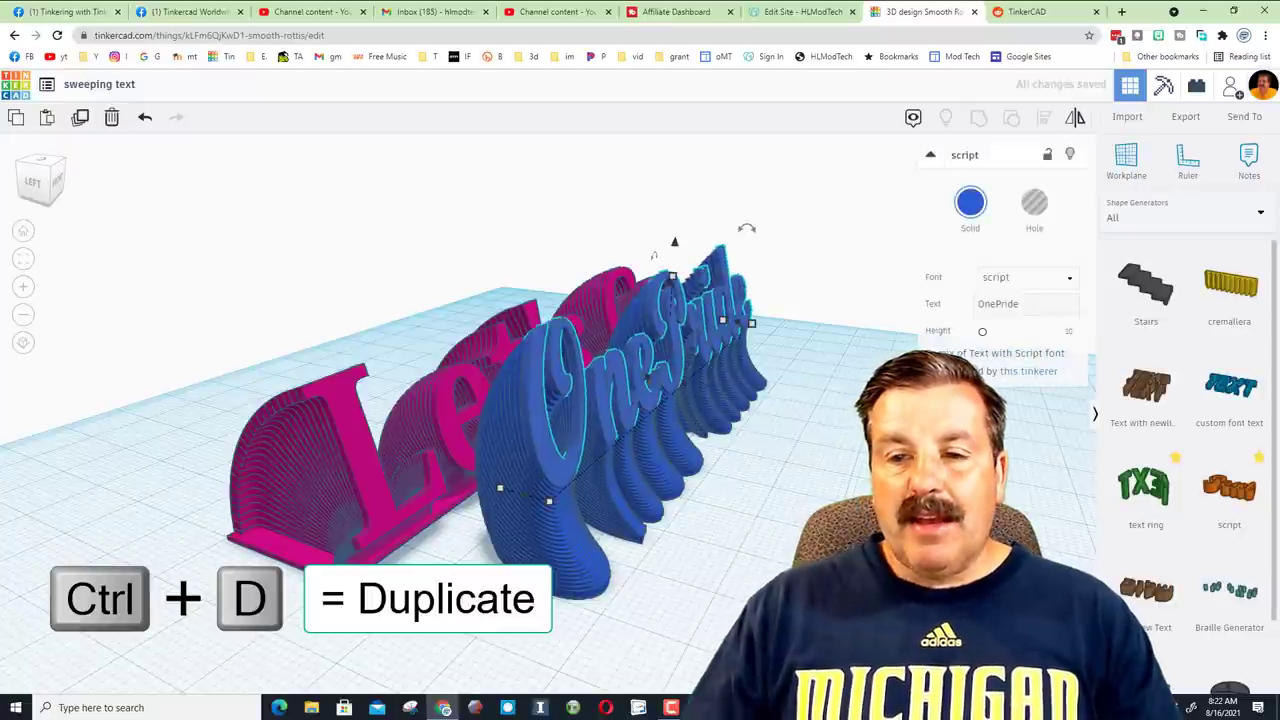
Place a copy of the magenta base plate under the OnePride text and shorten its end near the O.
{"action": "right_click_drag", "start_coordinate": [700, 520], "coordinate": [664, 303]}
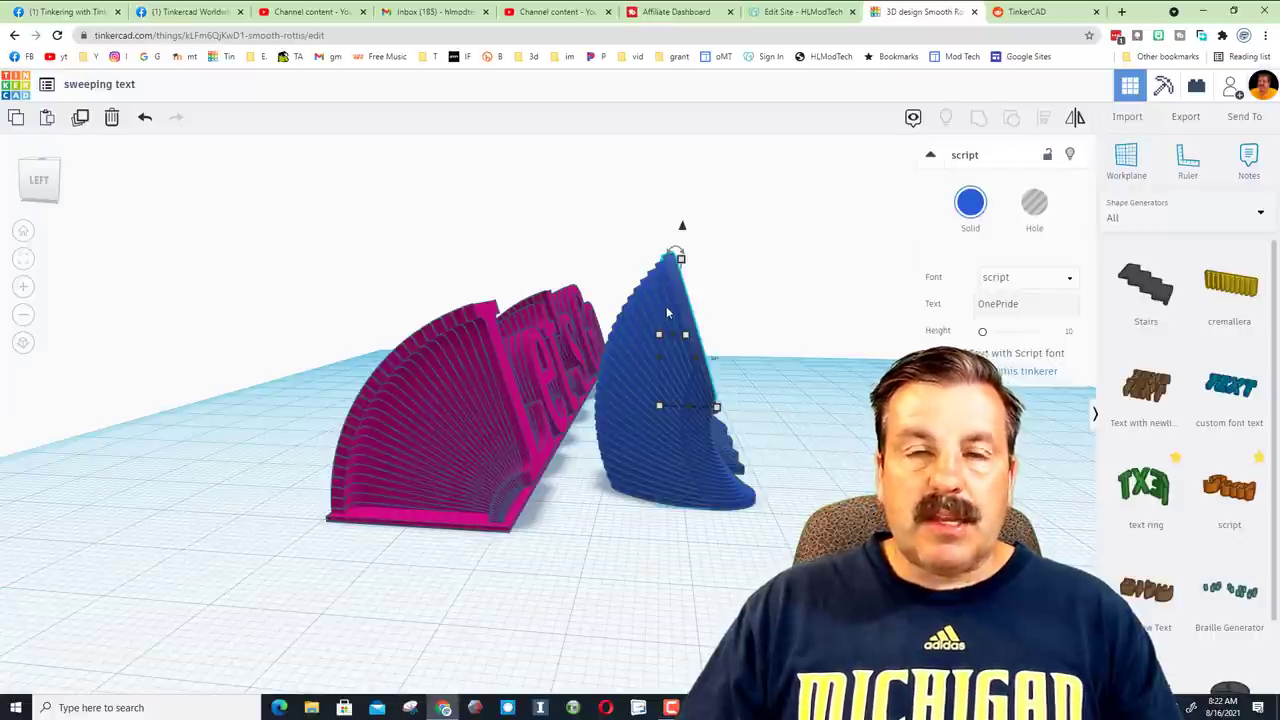
{"action": "right_click_drag", "start_coordinate": [812, 413], "coordinate": [209, 575]}
{"action": "left_click", "coordinate": [251, 573]}
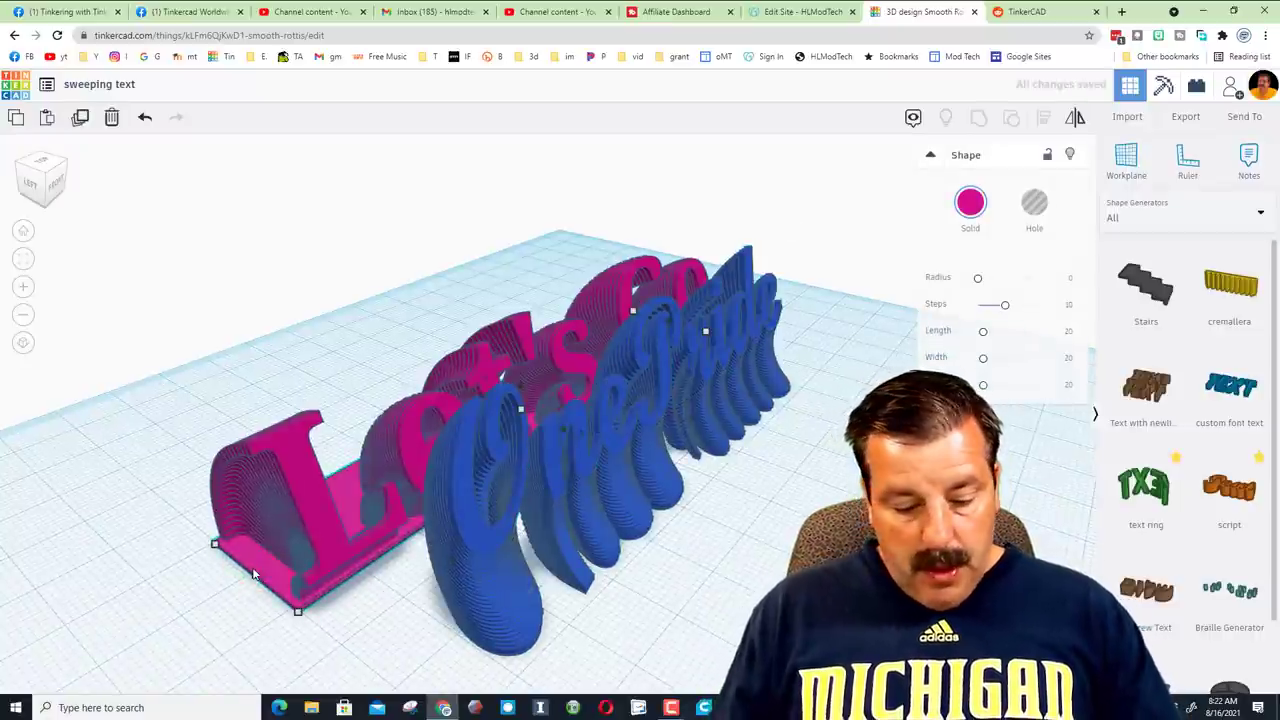
{"action": "key", "text": "shift+Down"}
{"action": "key", "text": "shift+Right"}
{"action": "key", "text": "shift+Right"}
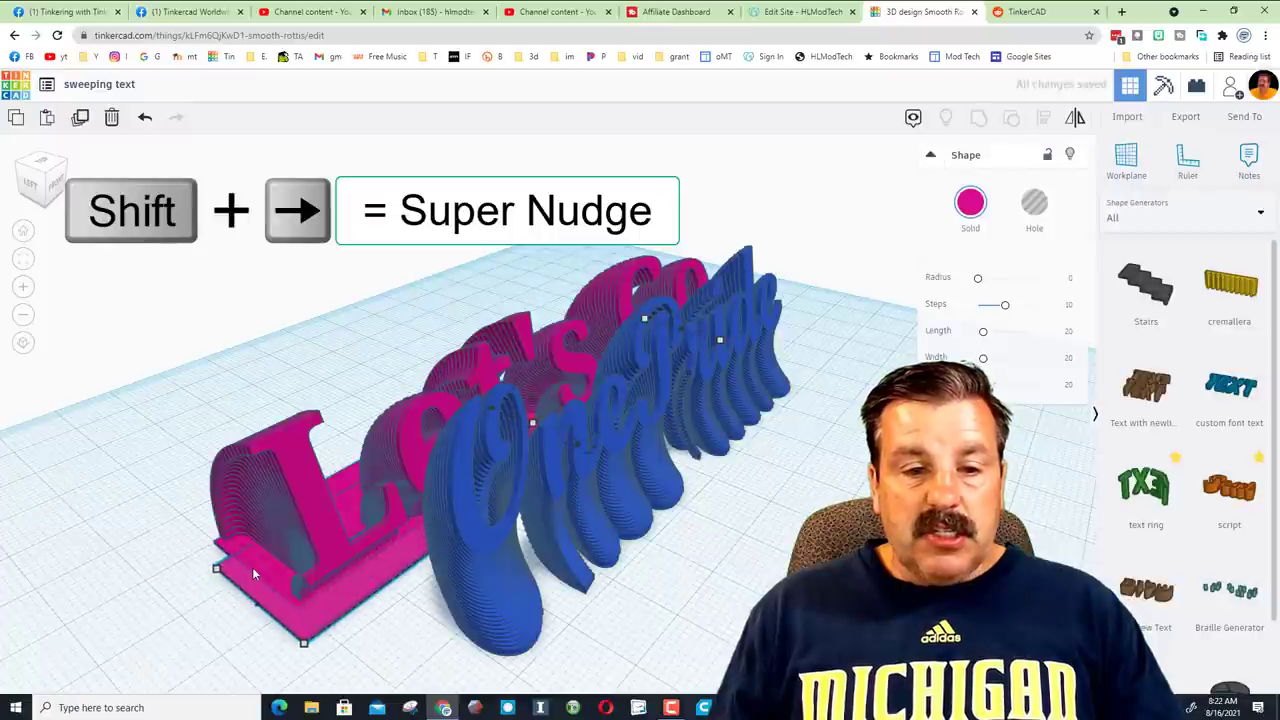
{"action": "key", "text": "shift+Right"}
{"action": "key", "text": "shift+Right"}
{"action": "key", "text": "shift+Right"}
{"action": "key", "text": "shift+Right"}
{"action": "key", "text": "shift+Right"}
{"action": "key", "text": "shift+Right"}
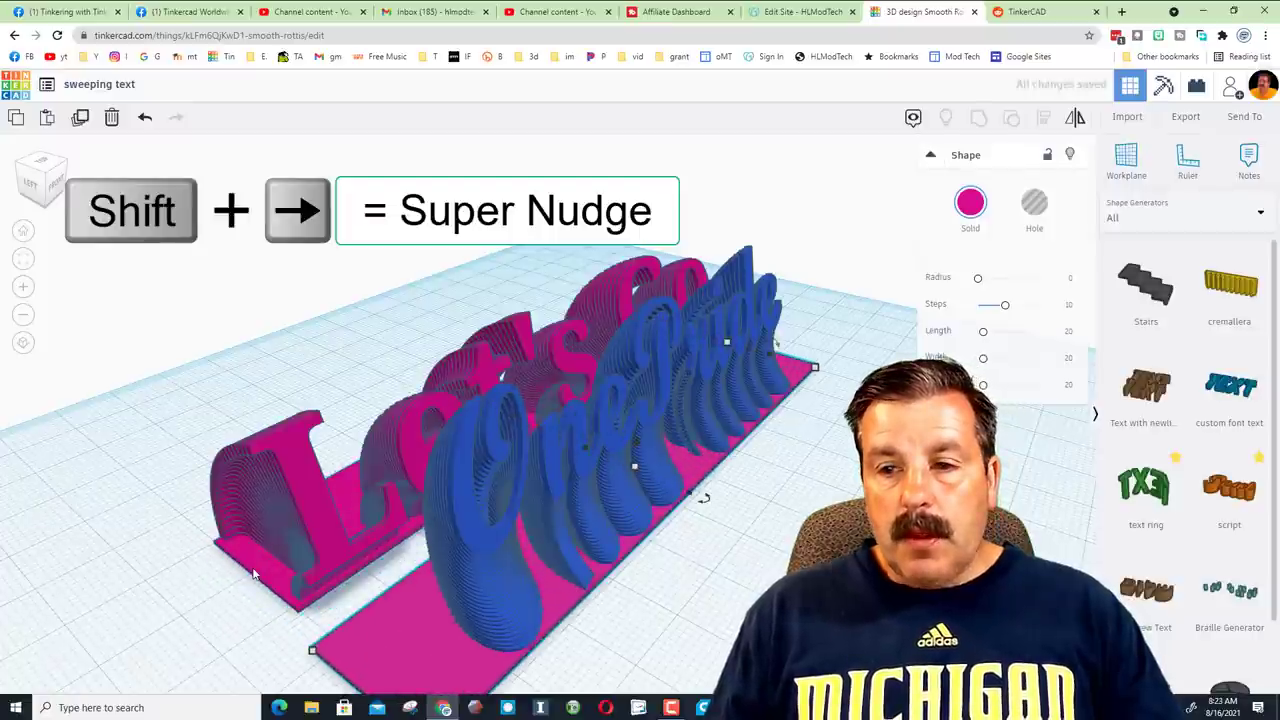
{"action": "key", "text": "shift+Right"}
{"action": "scroll", "coordinate": [236, 587], "scroll_direction": "down", "scroll_amount": 3}
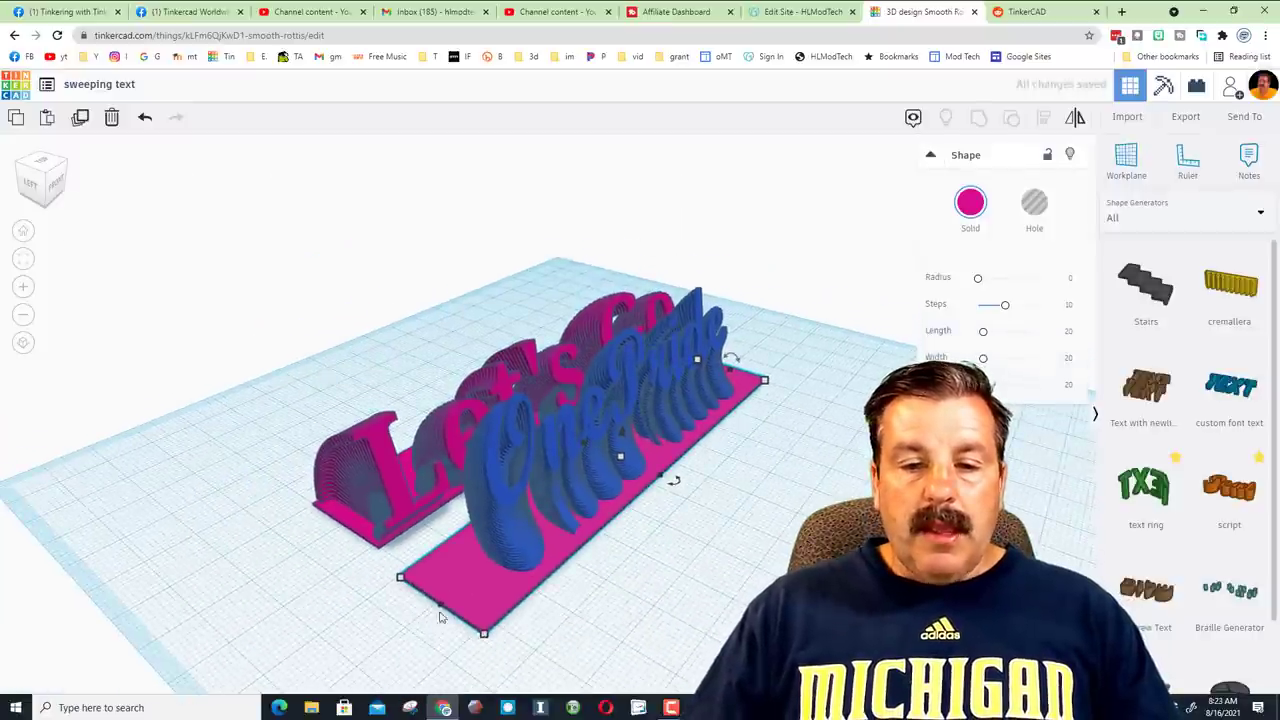
{"action": "left_click_drag", "start_coordinate": [441, 603], "coordinate": [494, 568]}
Recolor the frontmost OnePride layer with a custom gray.
{"action": "right_click_drag", "start_coordinate": [720, 571], "coordinate": [420, 590]}
{"action": "right_click_drag", "start_coordinate": [762, 528], "coordinate": [300, 534]}
{"action": "left_click", "coordinate": [493, 372]}
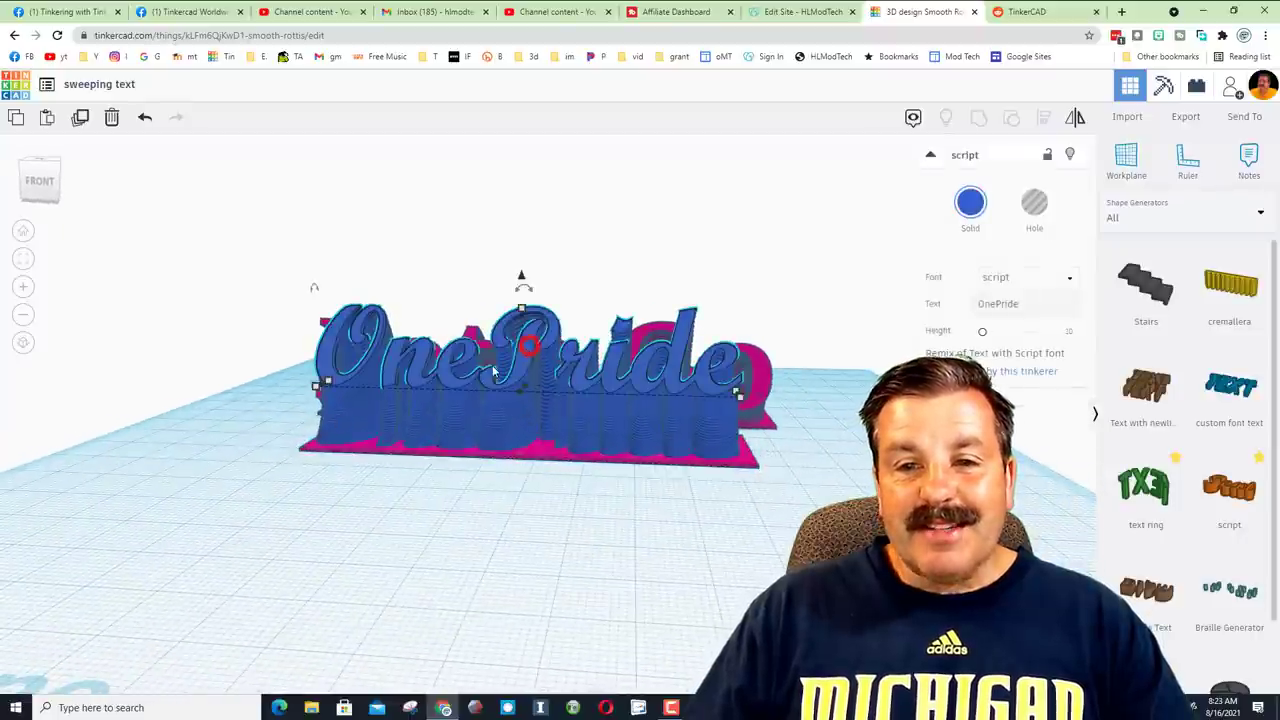
{"action": "left_click", "coordinate": [970, 202]}
{"action": "left_click", "coordinate": [1062, 345]}
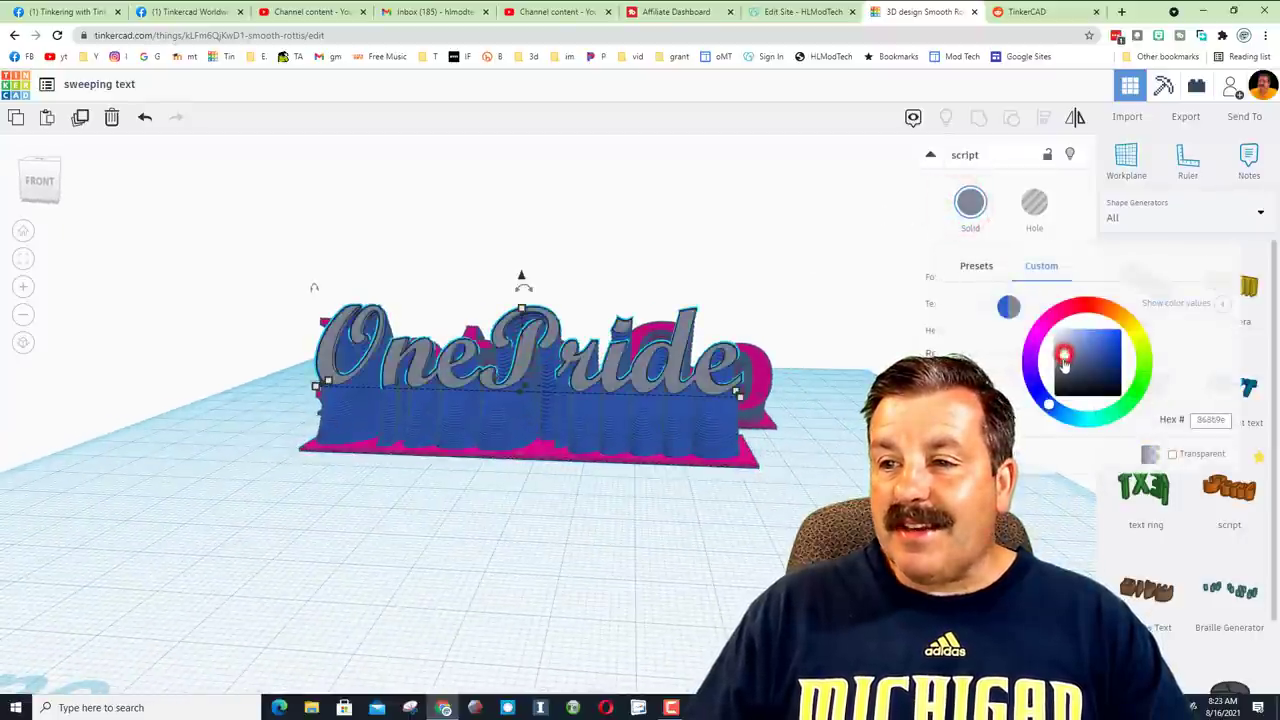
{"action": "left_click", "coordinate": [337, 596]}
Recolor the base plate under OnePride with a custom blue to match the swept letters.
{"action": "right_click_drag", "start_coordinate": [294, 525], "coordinate": [663, 523]}
{"action": "left_click", "coordinate": [663, 513]}
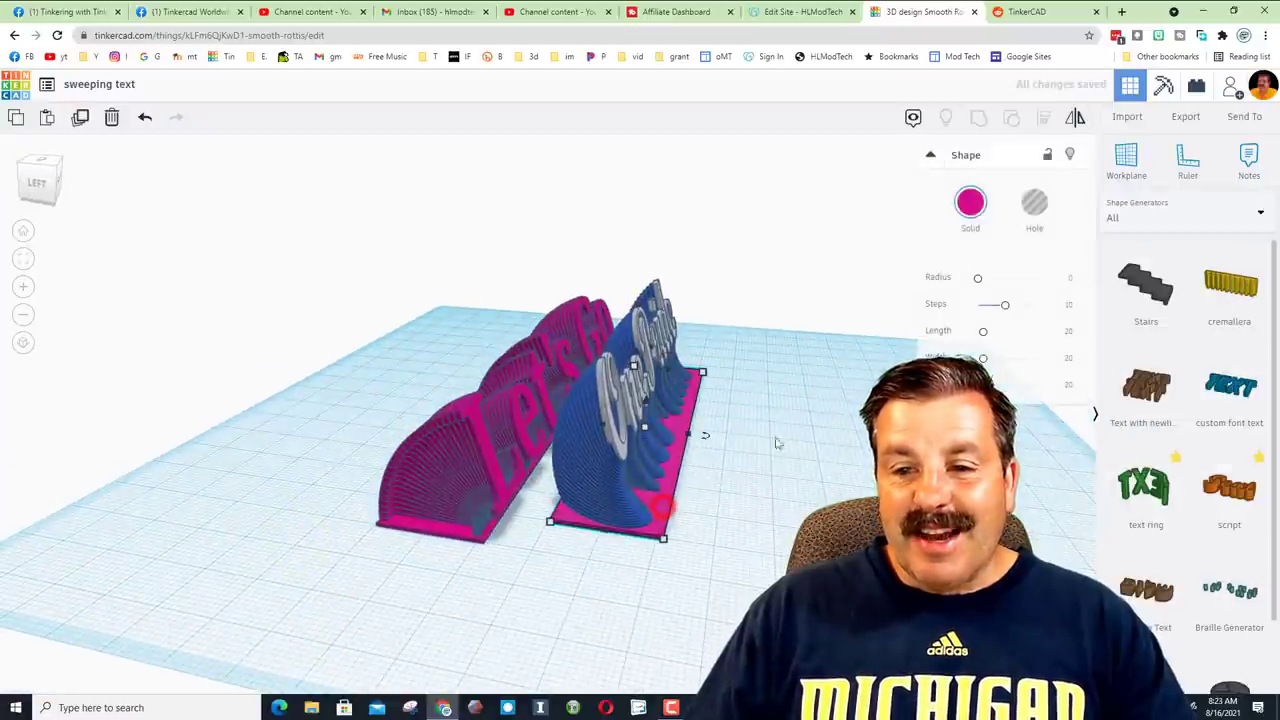
{"action": "left_click", "coordinate": [970, 229]}
{"action": "left_click", "coordinate": [1050, 398]}
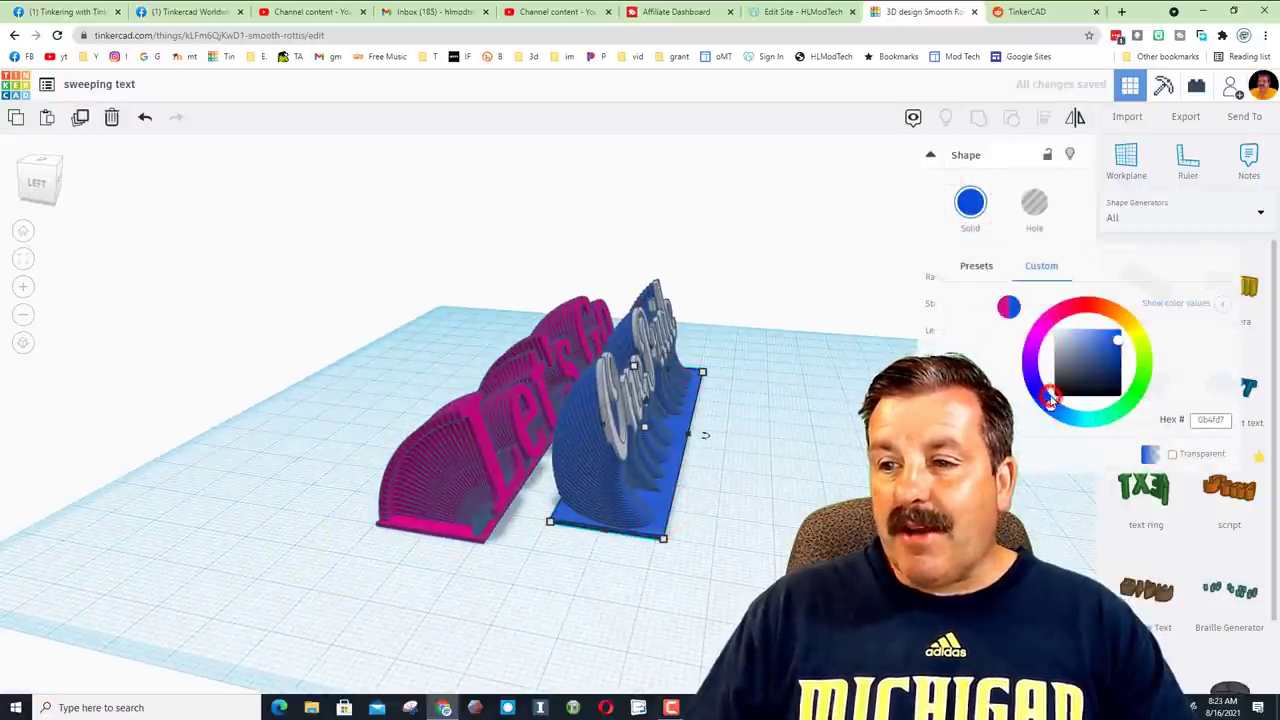
{"action": "left_click", "coordinate": [803, 509]}
{"action": "right_click_drag", "start_coordinate": [817, 501], "coordinate": [623, 492]}
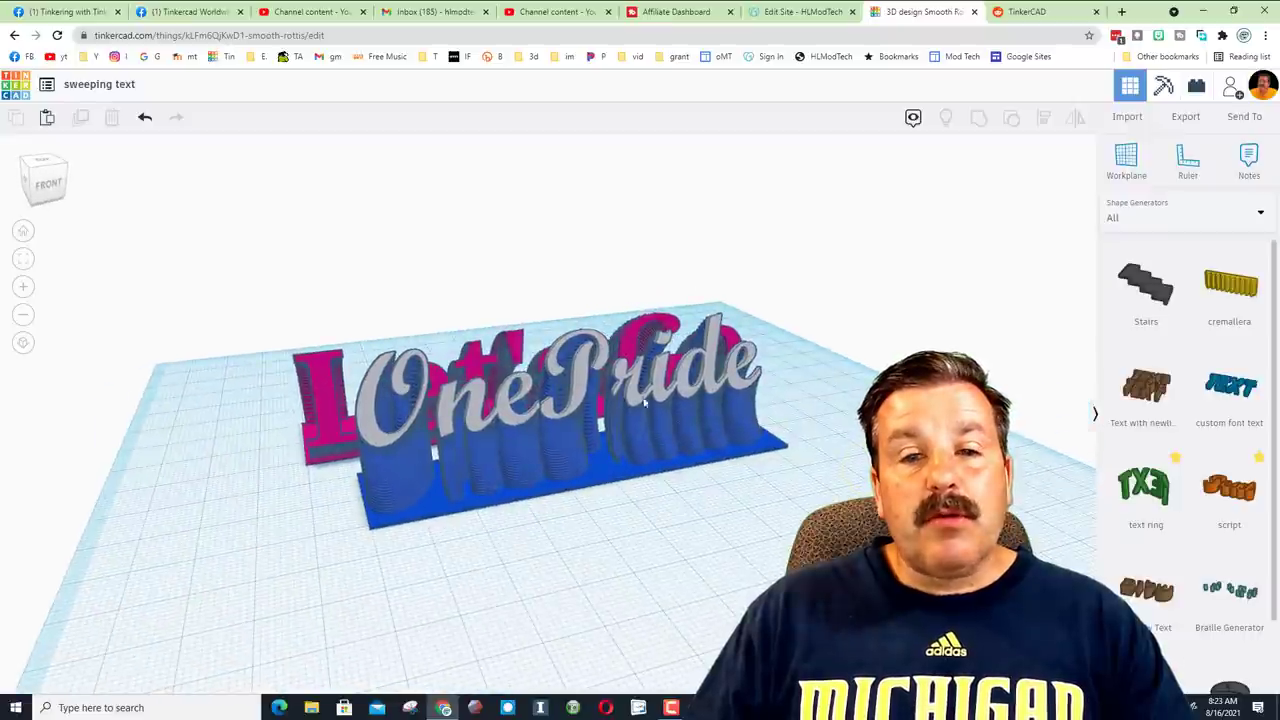
{"action": "right_click_drag", "start_coordinate": [645, 403], "coordinate": [634, 539]}
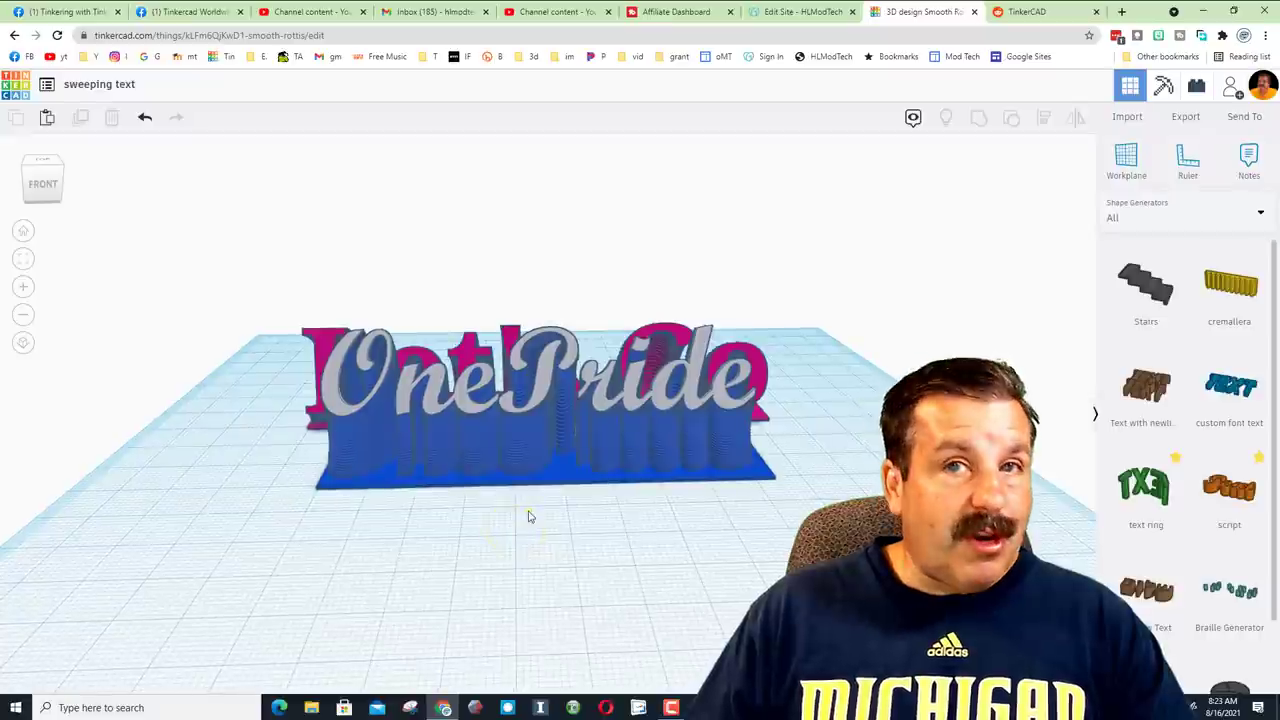
Examine the OnePride name plate from the front and compare it with the sweeping name plate post on Reddit's r/tinkercad.
{"action": "right_click_drag", "start_coordinate": [530, 516], "coordinate": [680, 458]}
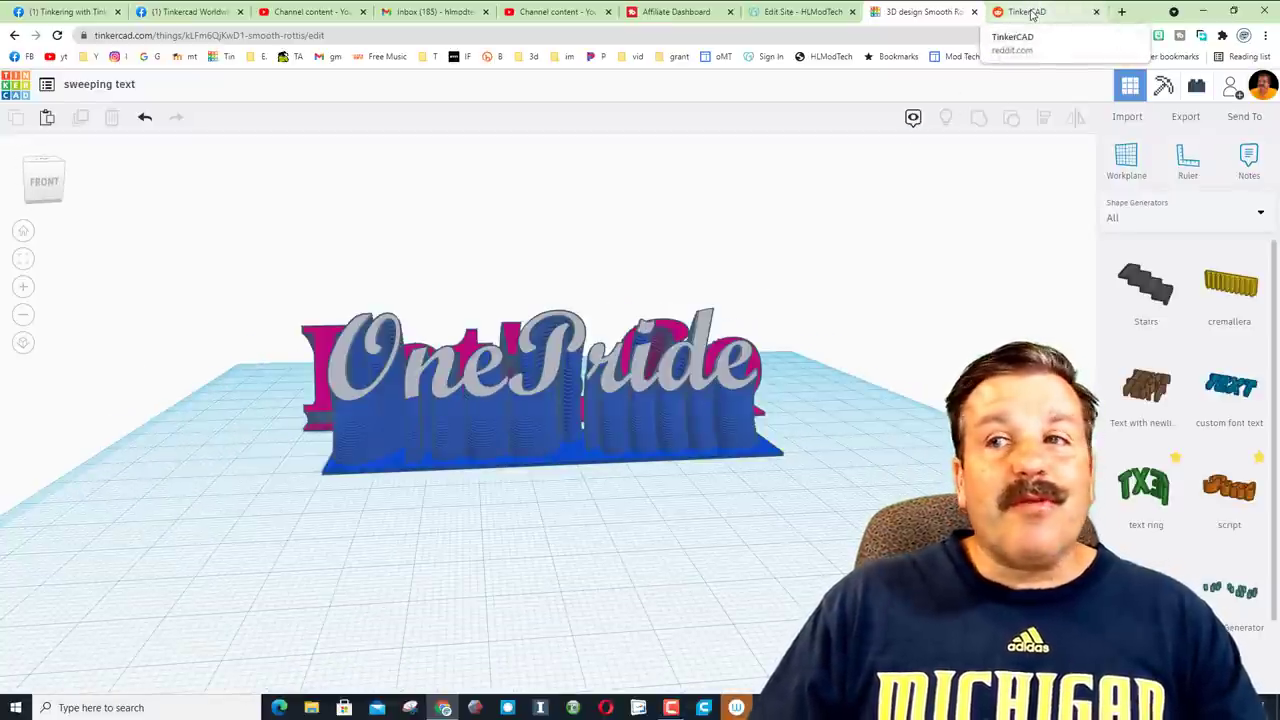
{"action": "left_click", "coordinate": [1030, 12]}
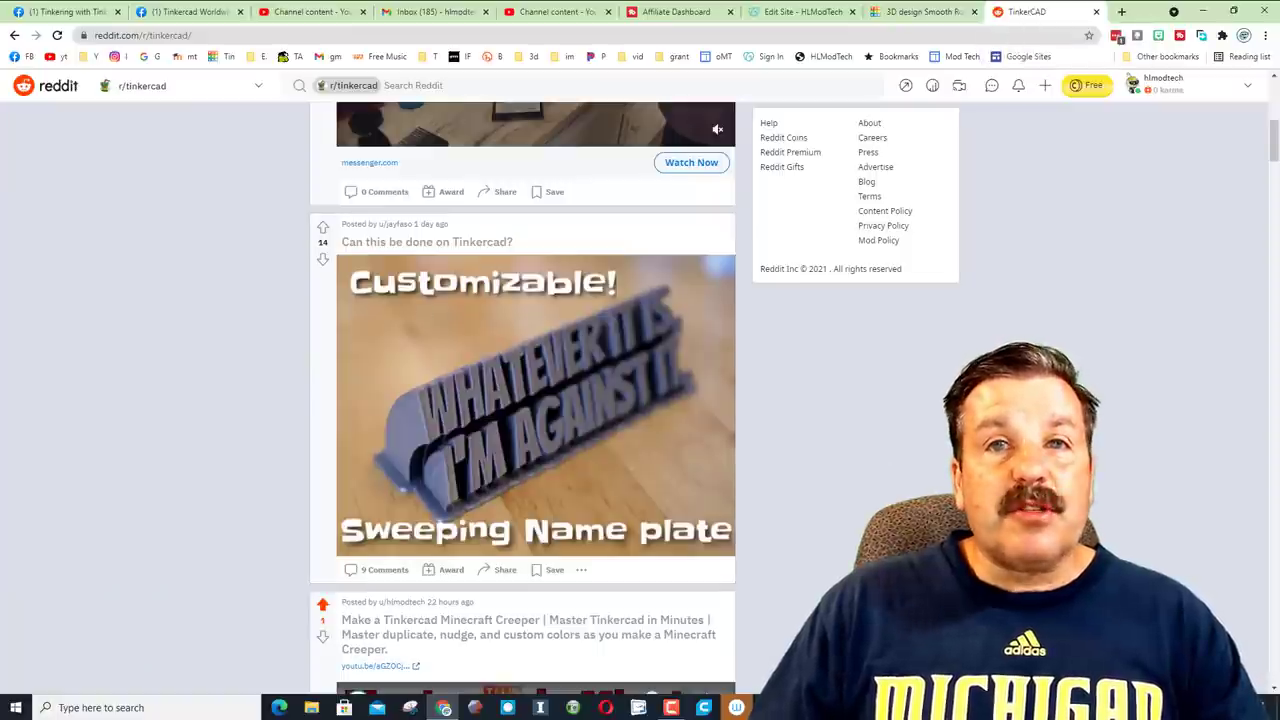
{"action": "left_click", "coordinate": [921, 12]}
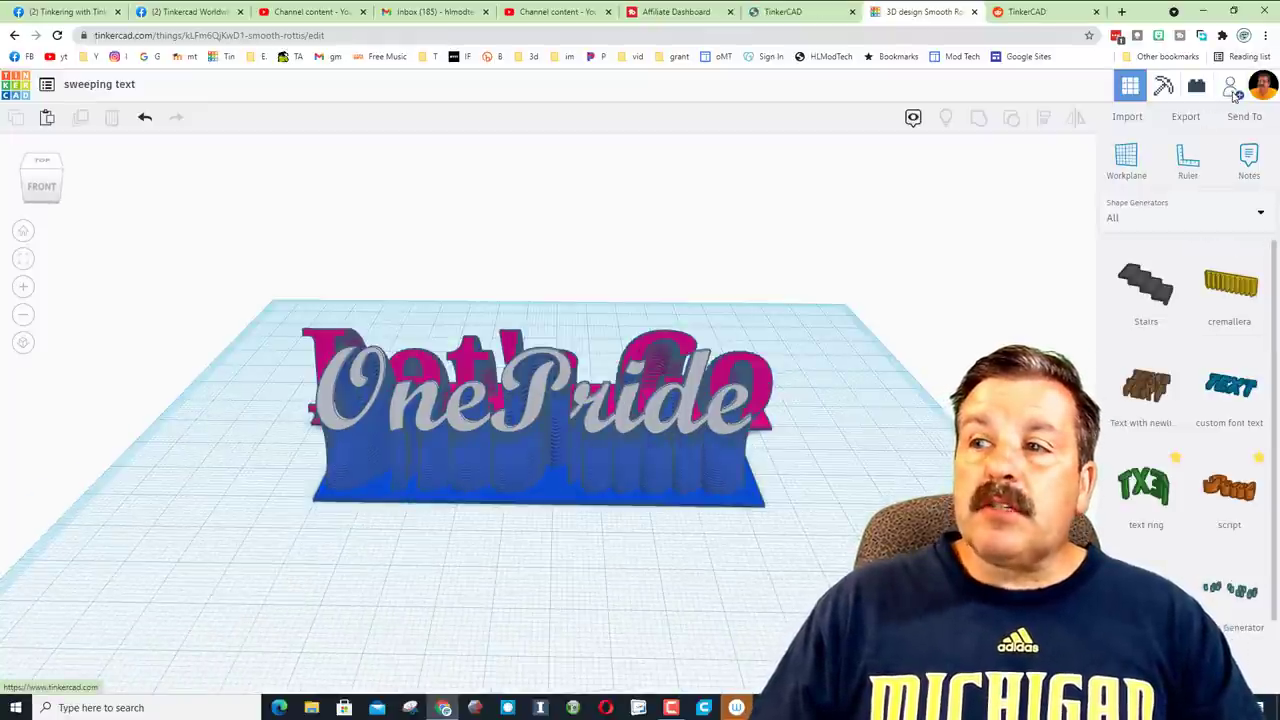
Generate a collaboration link for the sweeping text design, copy it and close the sharing dialog.
{"action": "left_click", "coordinate": [1232, 89]}
{"action": "left_click", "coordinate": [640, 429]}
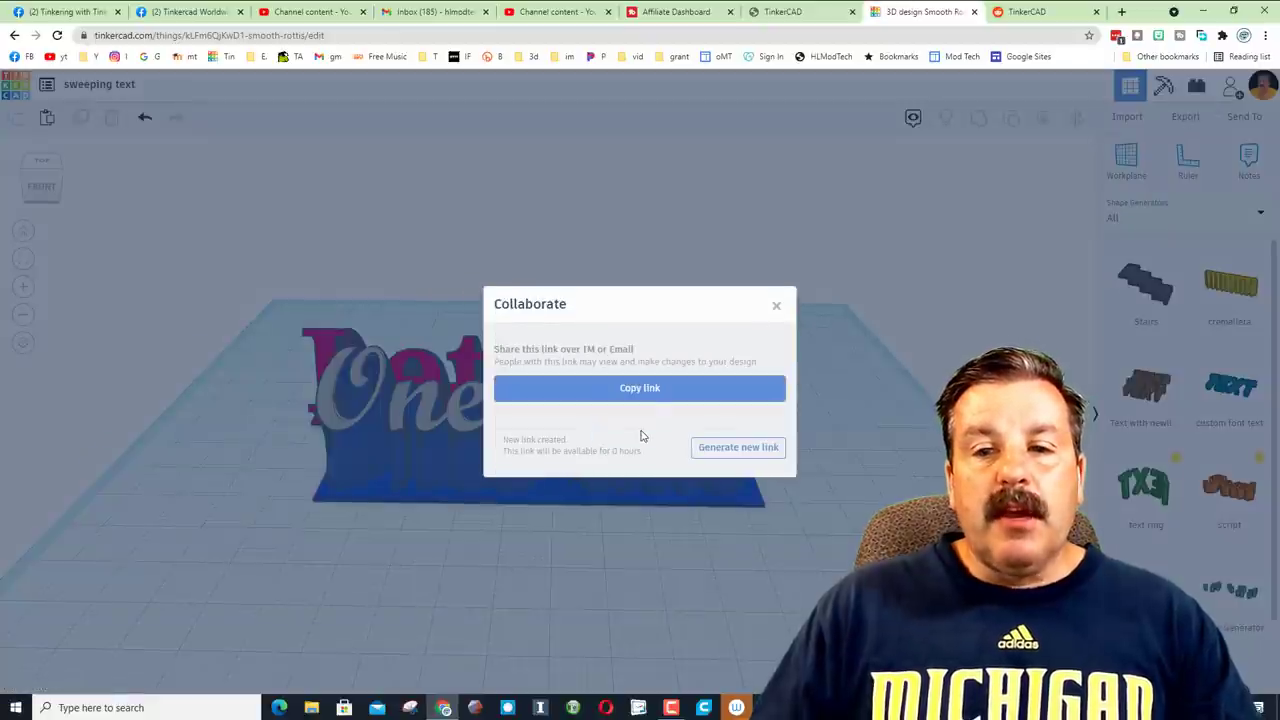
{"action": "left_click", "coordinate": [656, 400]}
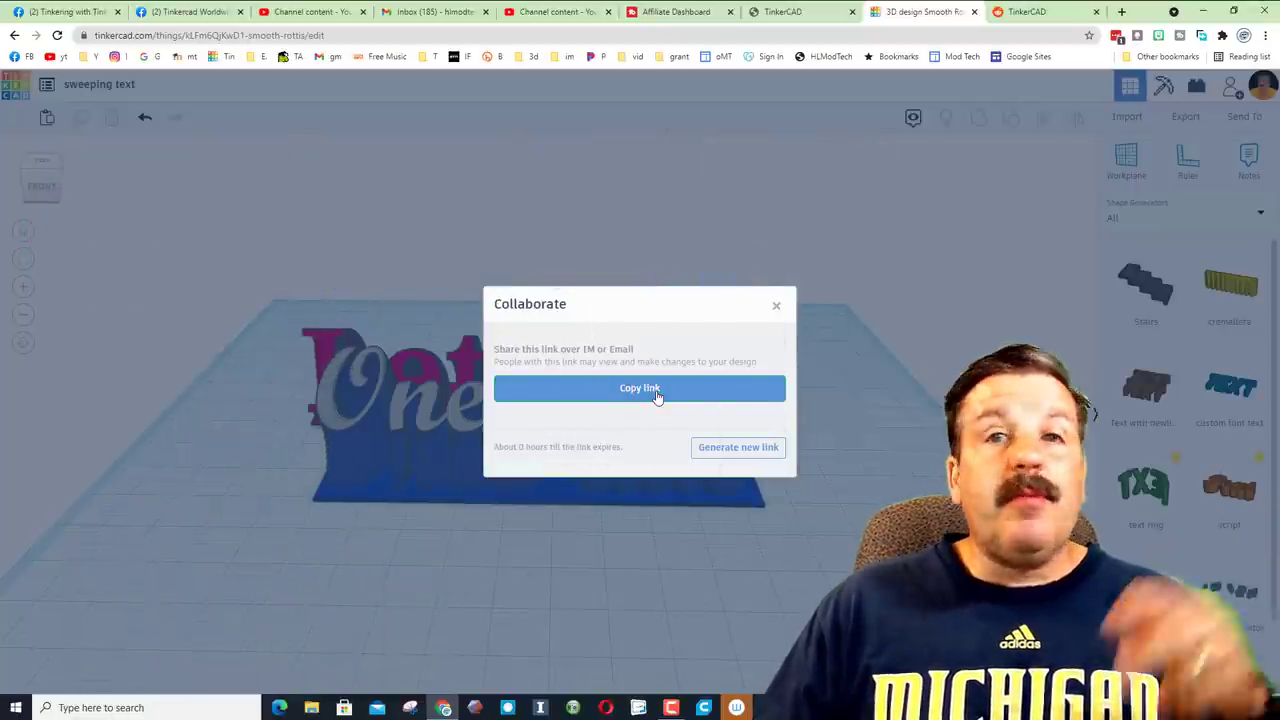
{"action": "left_click", "coordinate": [777, 306]}
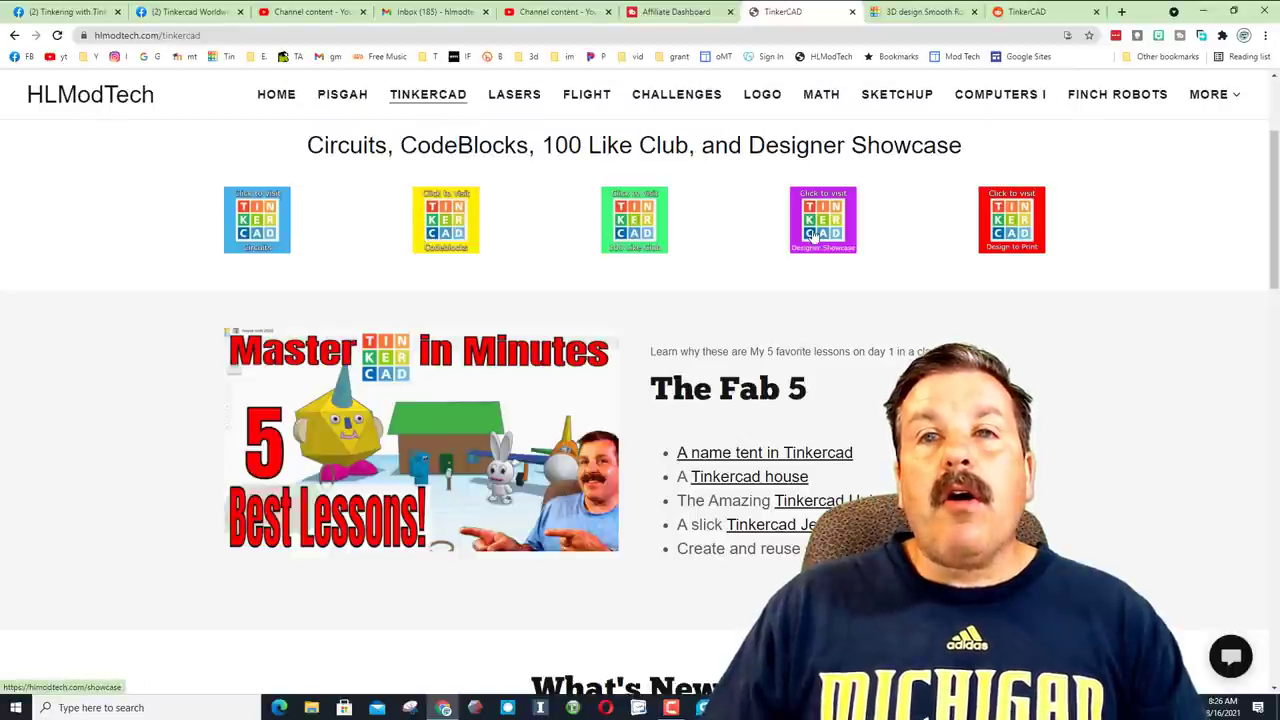
Open the contact message form on the HLModTech website's Tinkercad page.
{"action": "left_click", "coordinate": [1231, 657]}
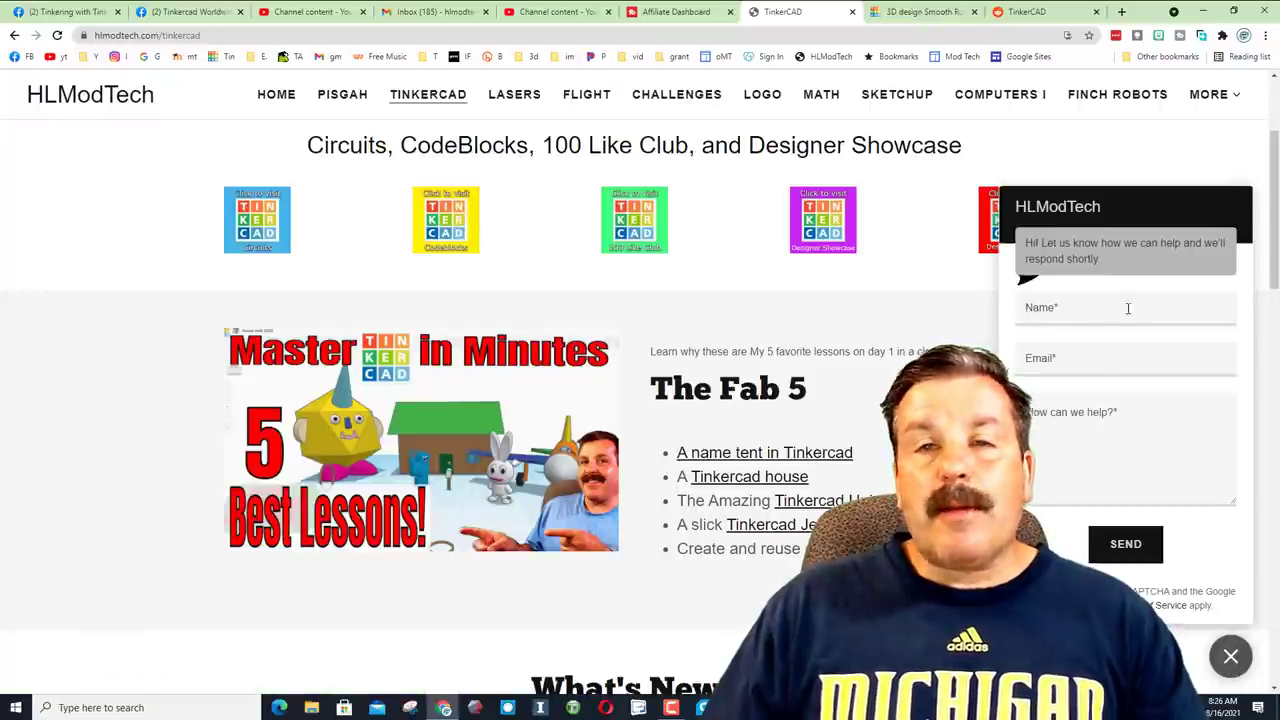